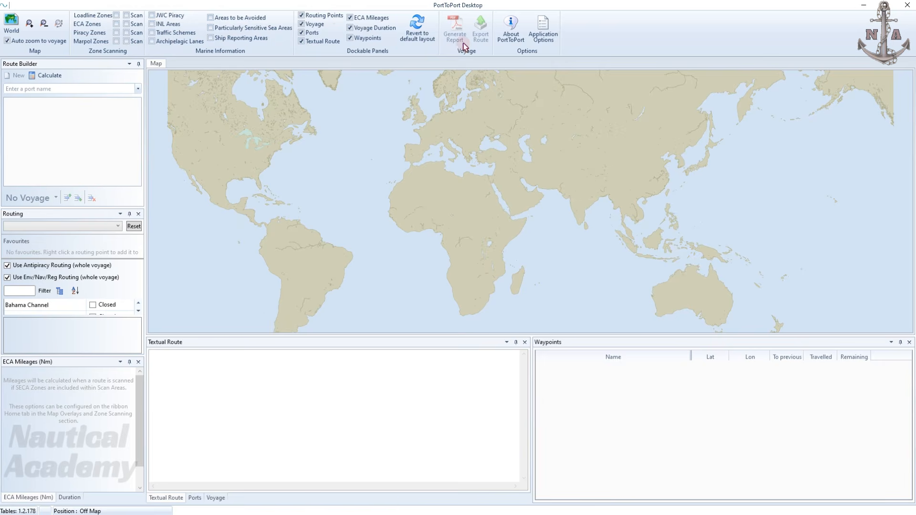
Step: Hide the Textual Route, Ports, Voyage, Waypoints, Voyage Duration and ECA Mileages panels, and enlarge the Routing panel
{"action": "left_click", "coordinate": [301, 42]}
{"action": "left_click", "coordinate": [301, 32]}
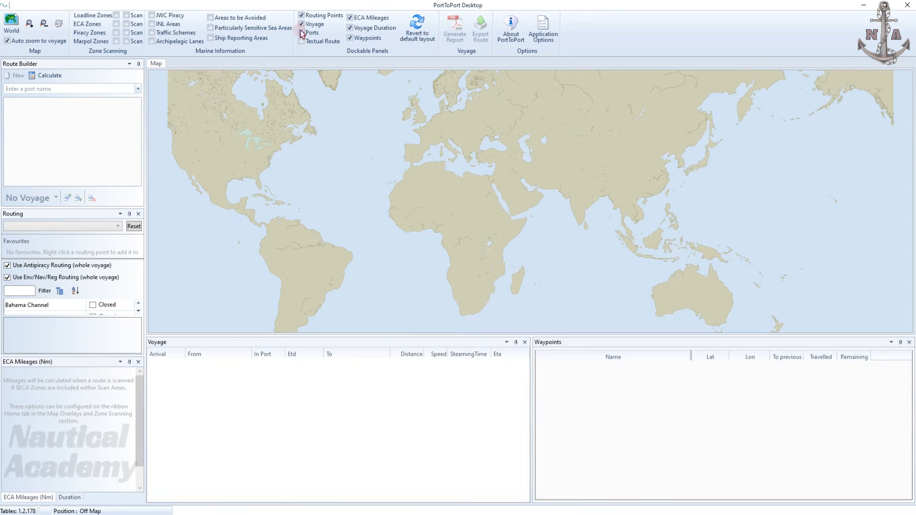
{"action": "left_click", "coordinate": [301, 24]}
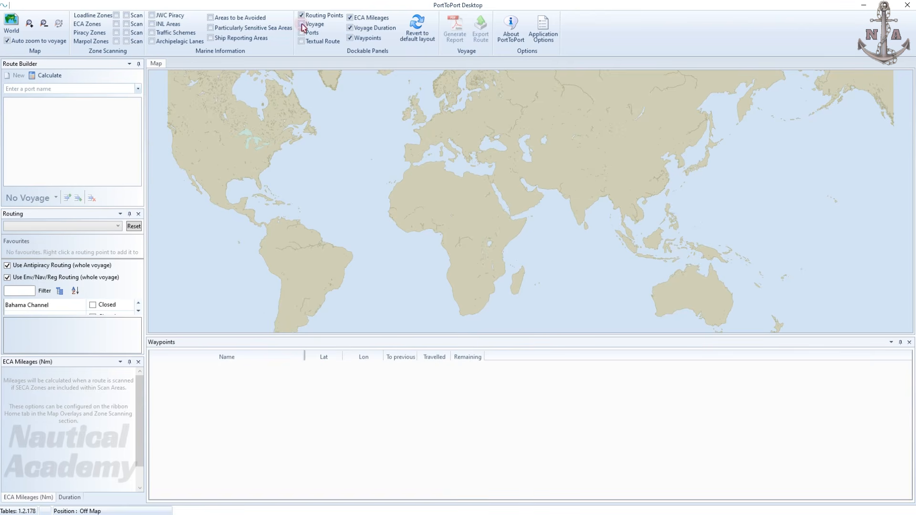
{"action": "left_click", "coordinate": [350, 38]}
{"action": "left_click", "coordinate": [350, 28]}
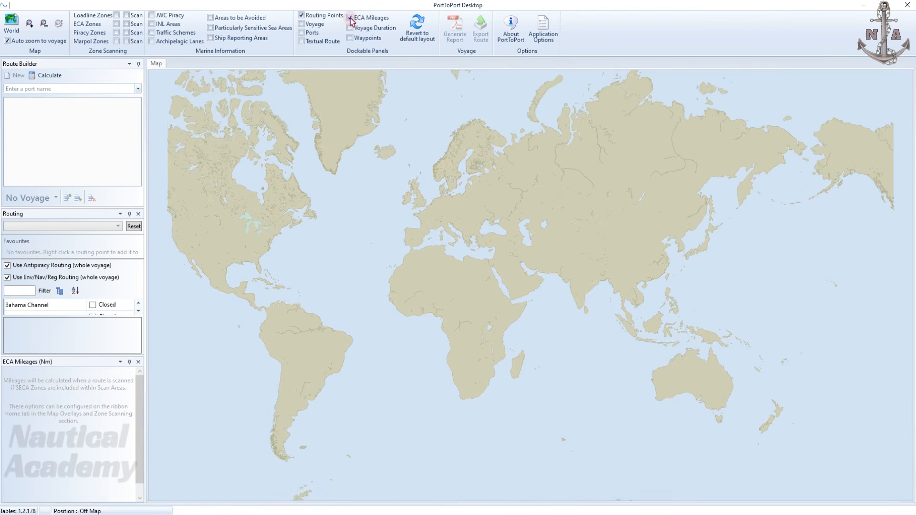
{"action": "left_click", "coordinate": [350, 18]}
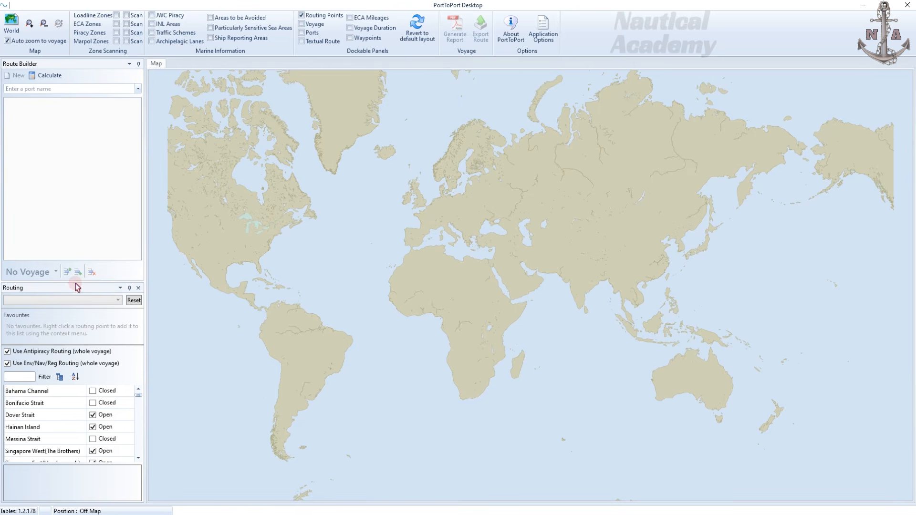
{"action": "left_click_drag", "start_coordinate": [70, 282], "coordinate": [73, 153]}
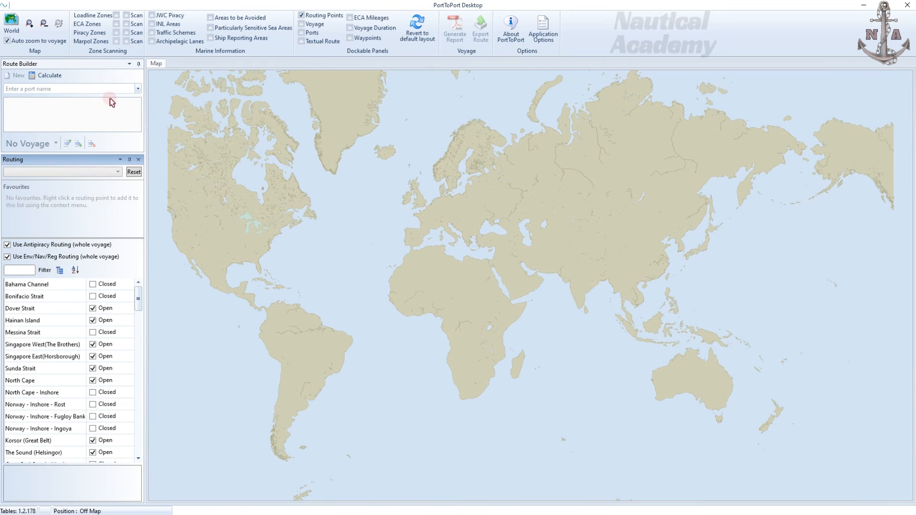
Step: Add Pasir Panjang Terminal - Singapore as the departure port of the route
{"action": "left_click", "coordinate": [71, 88]}
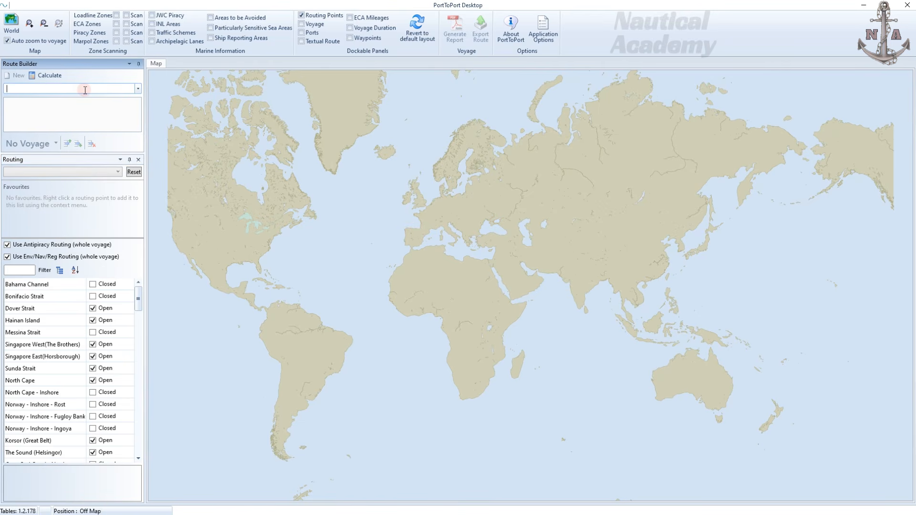
{"action": "type", "text": "Pasir Pan"}
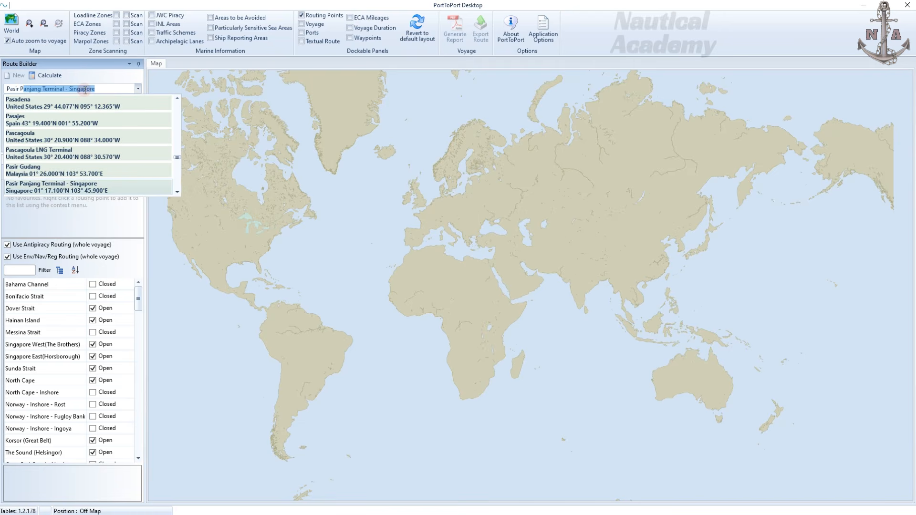
{"action": "type", "text": "jang"}
{"action": "left_click", "coordinate": [39, 188]}
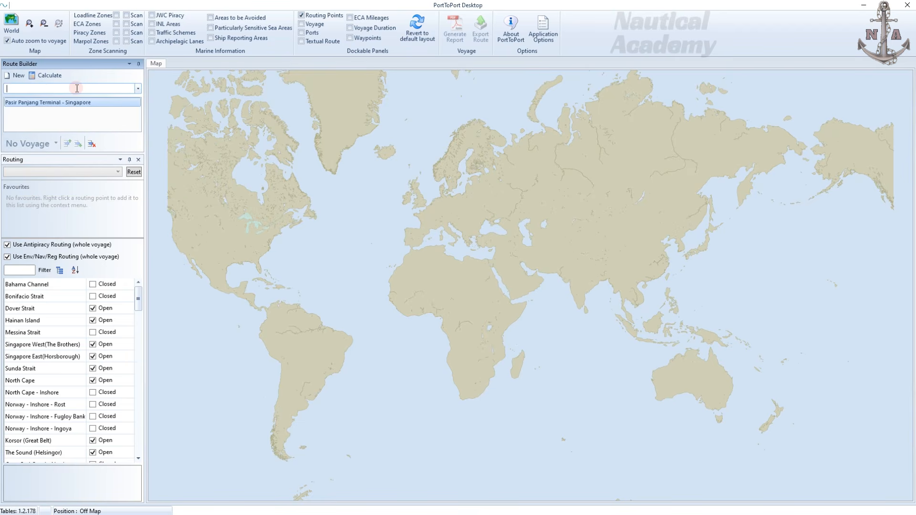
Step: Add Rotterdam as the destination port of the route
{"action": "type", "text": "Rott"}
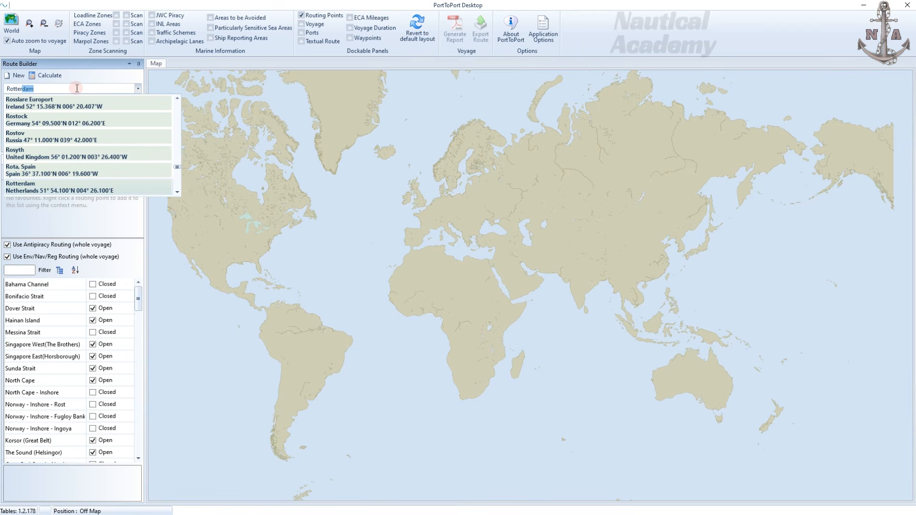
{"action": "type", "text": "erdam"}
{"action": "left_click", "coordinate": [41, 191]}
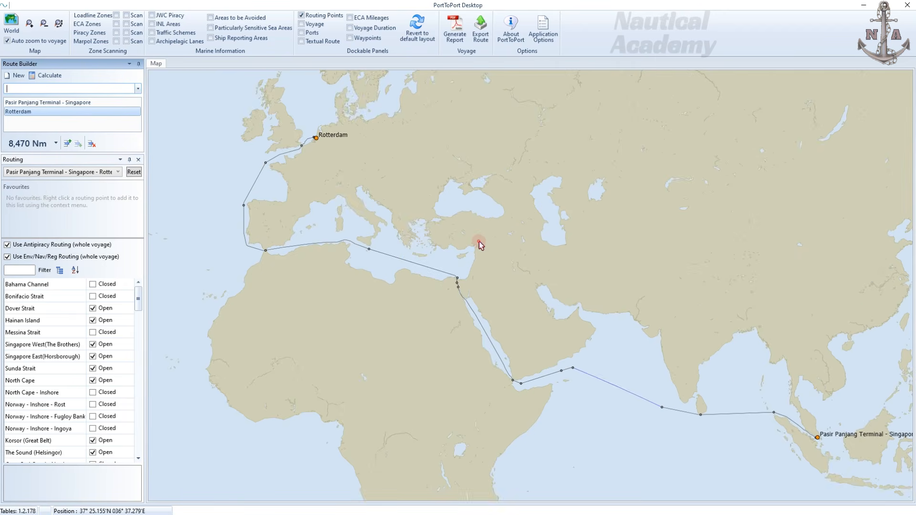
Step: Display the ECA zones on the world map and include them in the route scan
{"action": "left_click", "coordinate": [389, 194]}
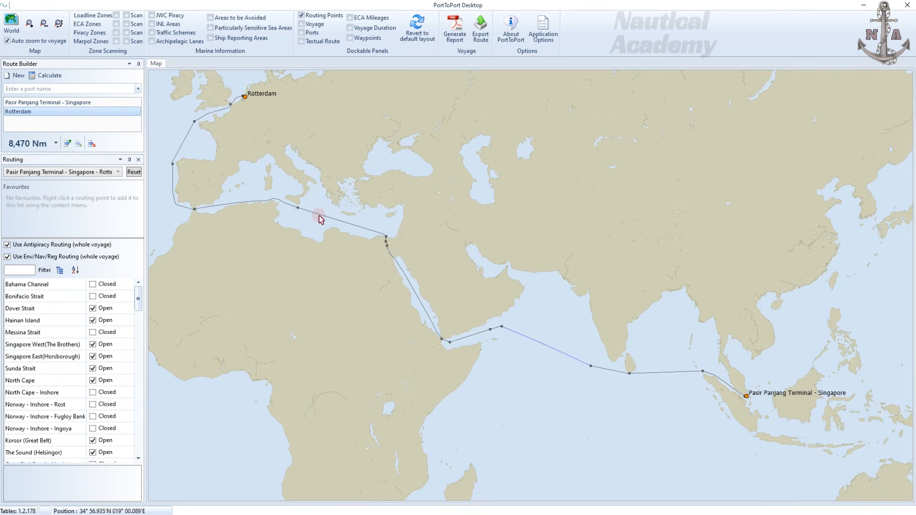
{"action": "scroll", "coordinate": [321, 217], "scroll_direction": "down", "scroll_amount": 1}
{"action": "scroll", "coordinate": [308, 195], "scroll_direction": "down", "scroll_amount": 1}
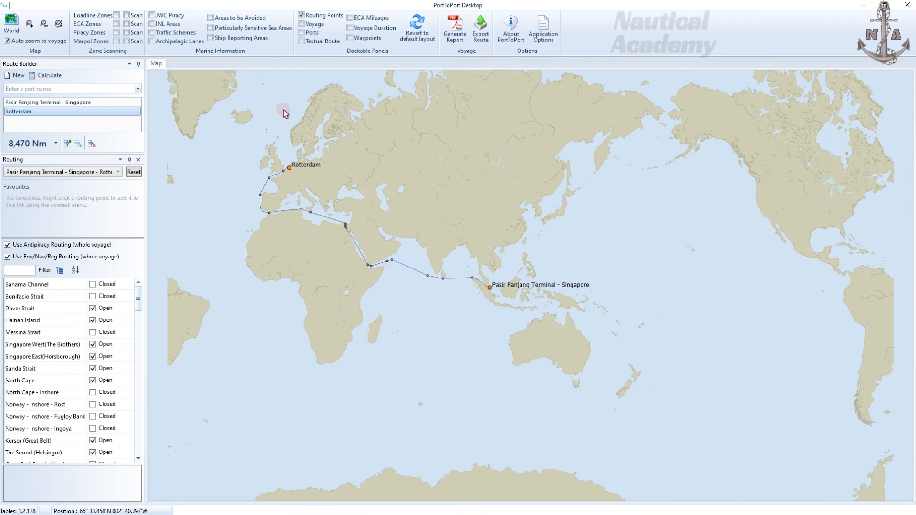
{"action": "left_click_drag", "start_coordinate": [306, 147], "coordinate": [380, 157]}
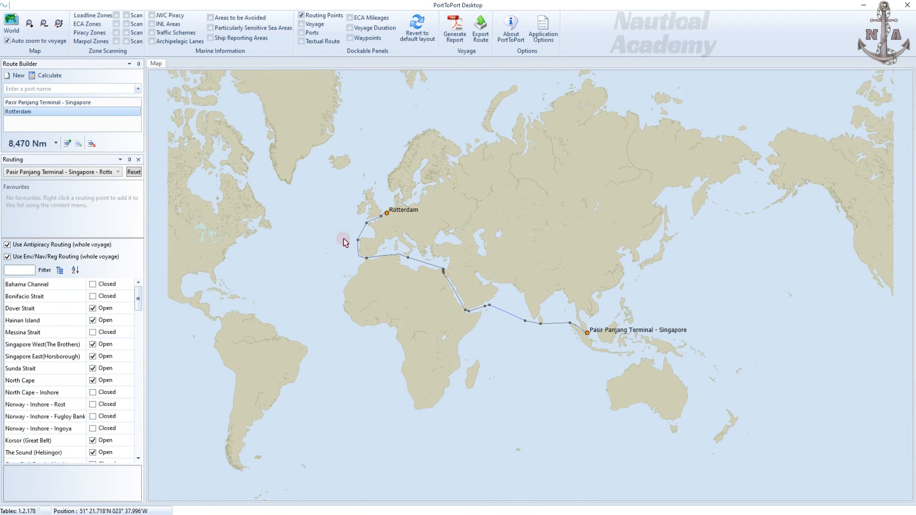
{"action": "left_click", "coordinate": [116, 24]}
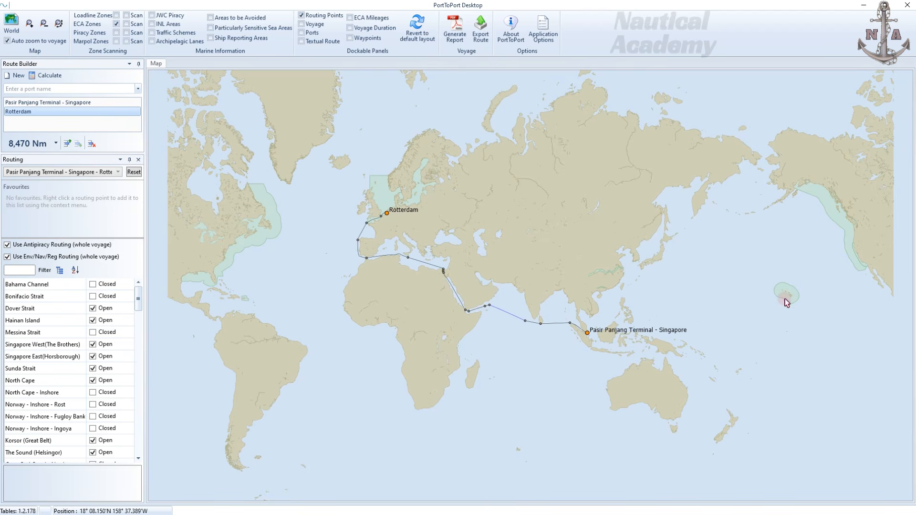
{"action": "left_click", "coordinate": [127, 24]}
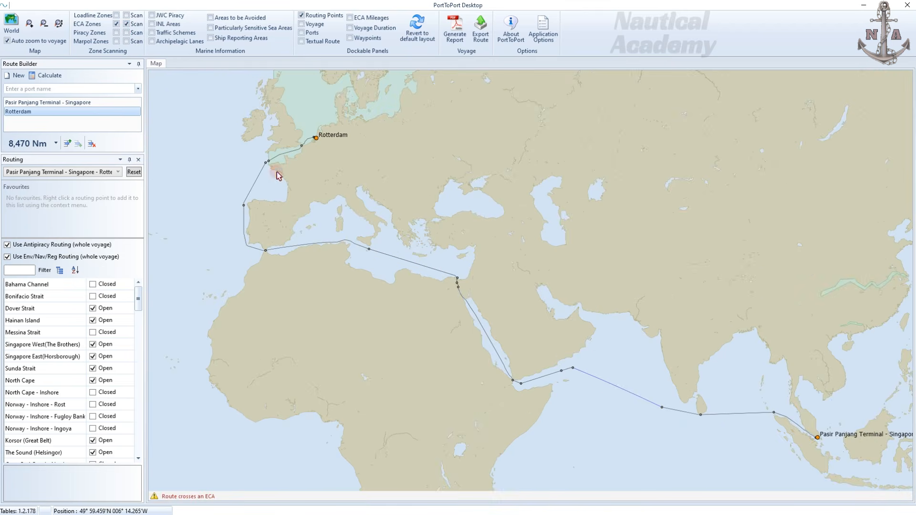
Step: Show the ECA Mileages panel and enlarge it to fit the whole list down to the total distance
{"action": "scroll", "coordinate": [276, 167], "scroll_direction": "up", "scroll_amount": 2}
{"action": "scroll", "coordinate": [276, 167], "scroll_direction": "up", "scroll_amount": 3}
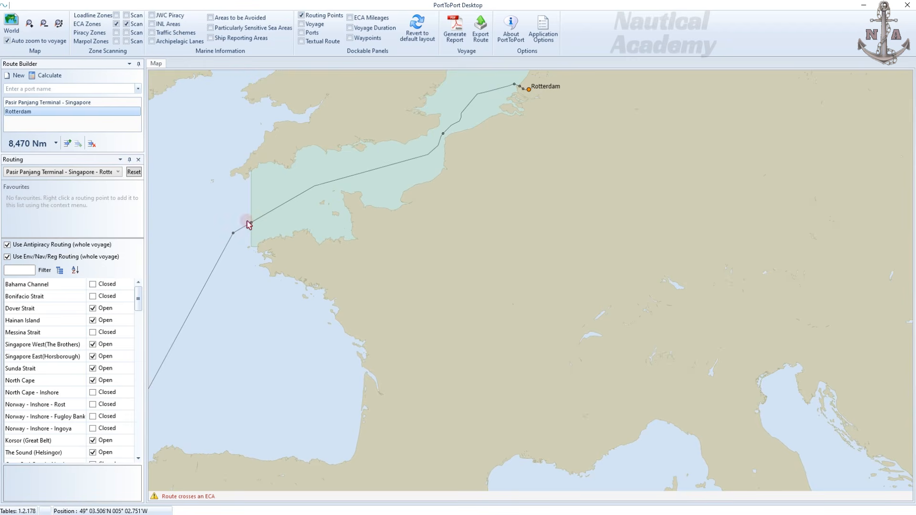
{"action": "left_click_drag", "start_coordinate": [295, 230], "coordinate": [303, 251]}
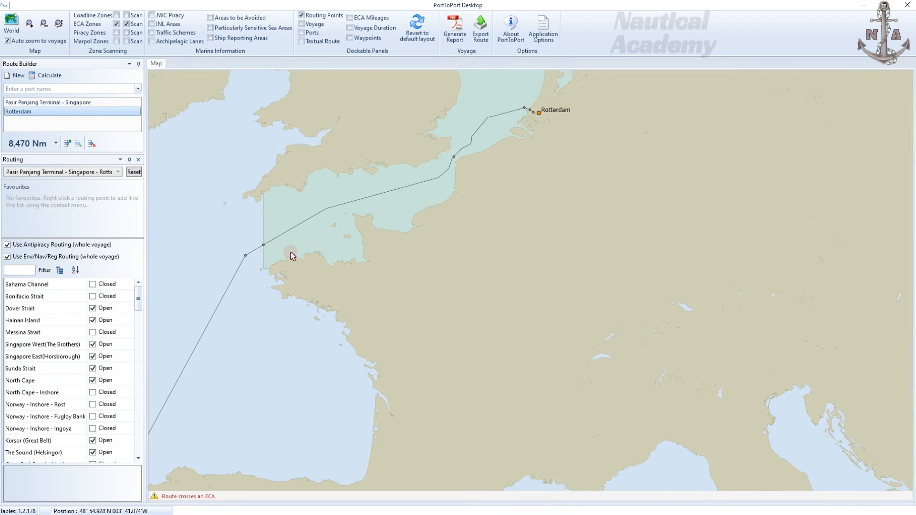
{"action": "left_click", "coordinate": [350, 19]}
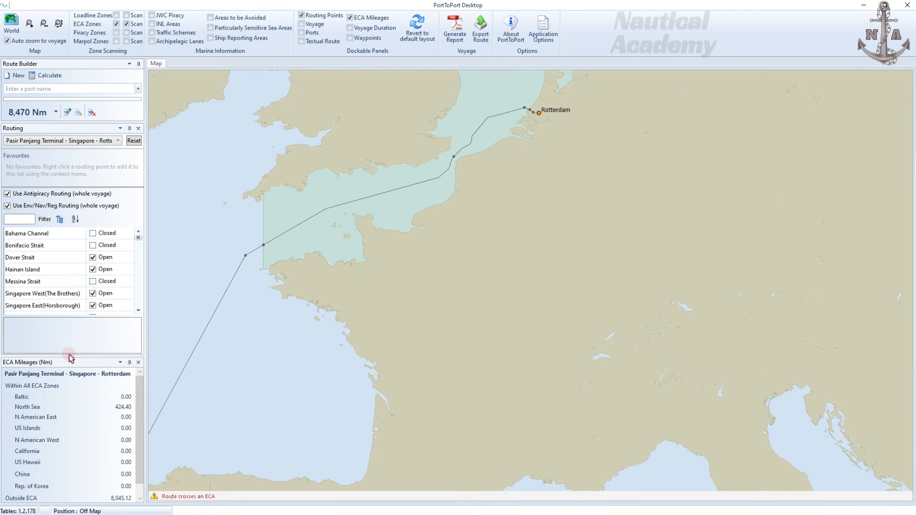
{"action": "left_click_drag", "start_coordinate": [68, 356], "coordinate": [80, 208]}
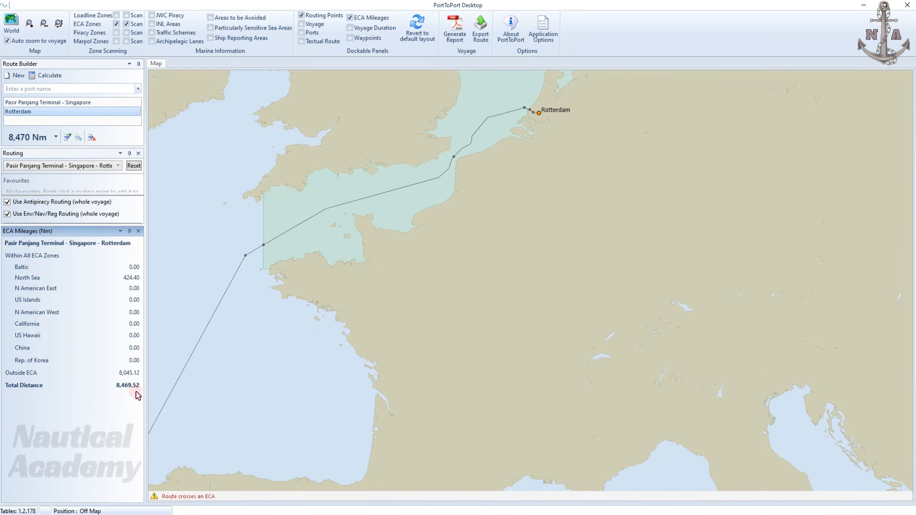
Step: Show the Waypoints panel and enlarge it so that most of the route's waypoints fit
{"action": "scroll", "coordinate": [343, 318], "scroll_direction": "down", "scroll_amount": 2}
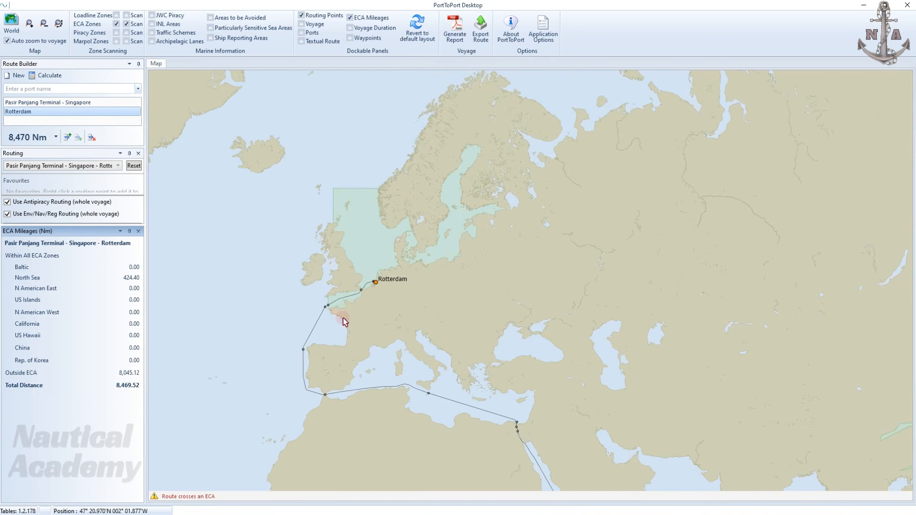
{"action": "left_click_drag", "start_coordinate": [342, 318], "coordinate": [334, 180]}
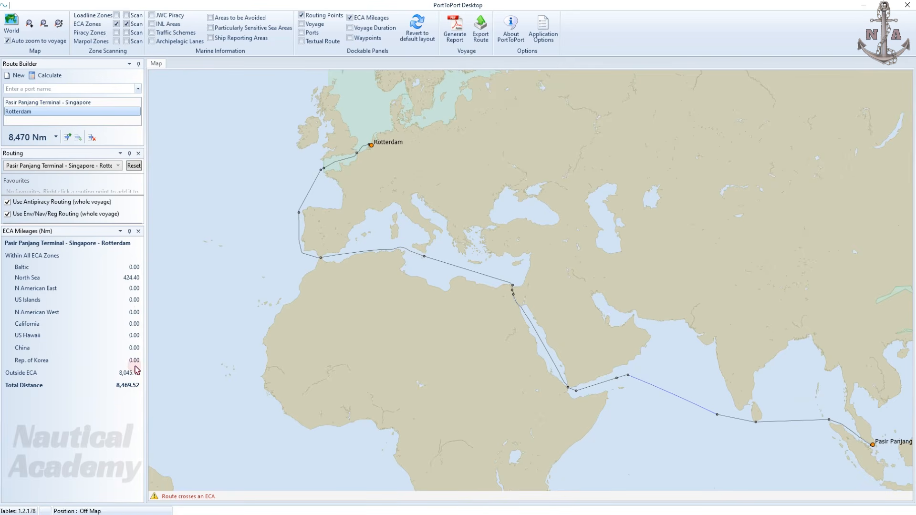
{"action": "scroll", "coordinate": [406, 280], "scroll_direction": "down", "scroll_amount": 1}
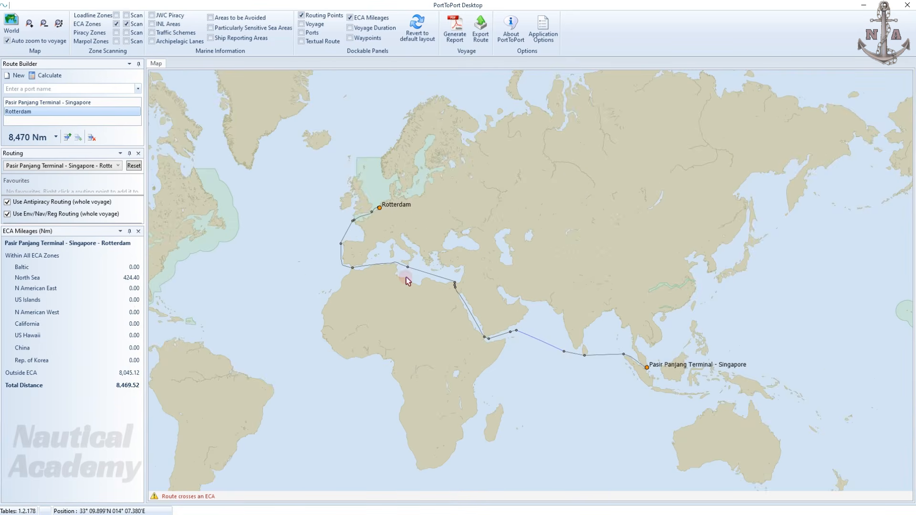
{"action": "left_click_drag", "start_coordinate": [404, 287], "coordinate": [447, 253]}
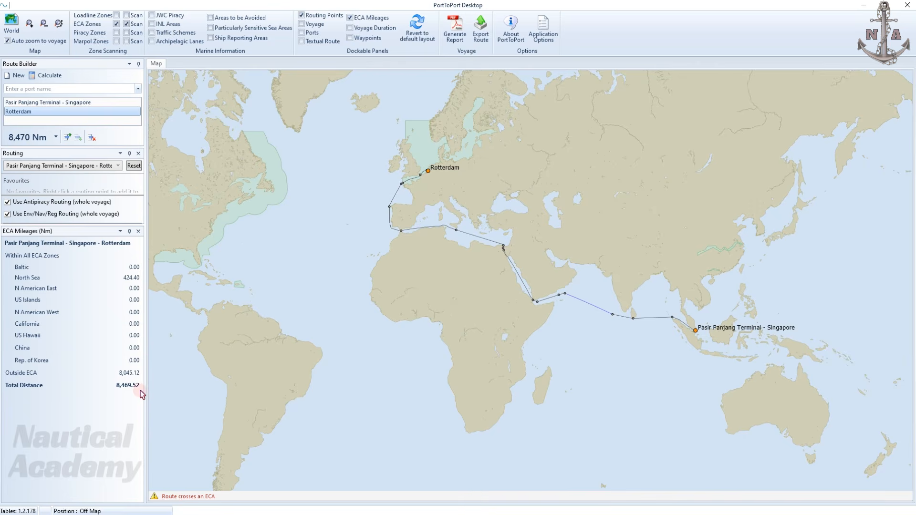
{"action": "left_click", "coordinate": [351, 38]}
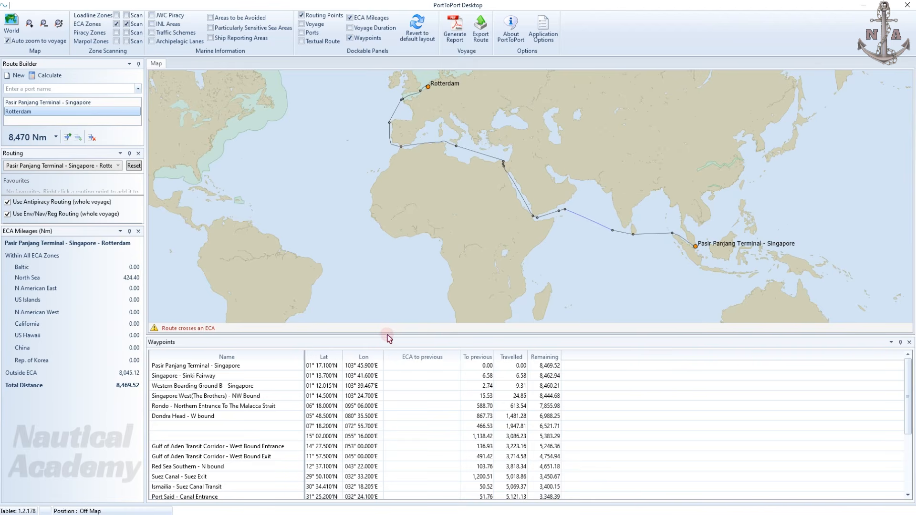
{"action": "left_click_drag", "start_coordinate": [386, 336], "coordinate": [370, 237]}
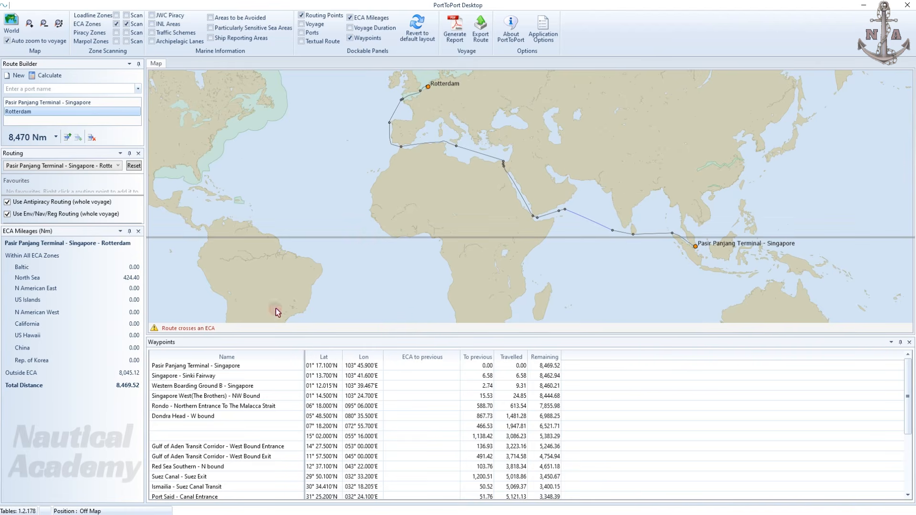
{"action": "left_click_drag", "start_coordinate": [276, 308], "coordinate": [287, 317]}
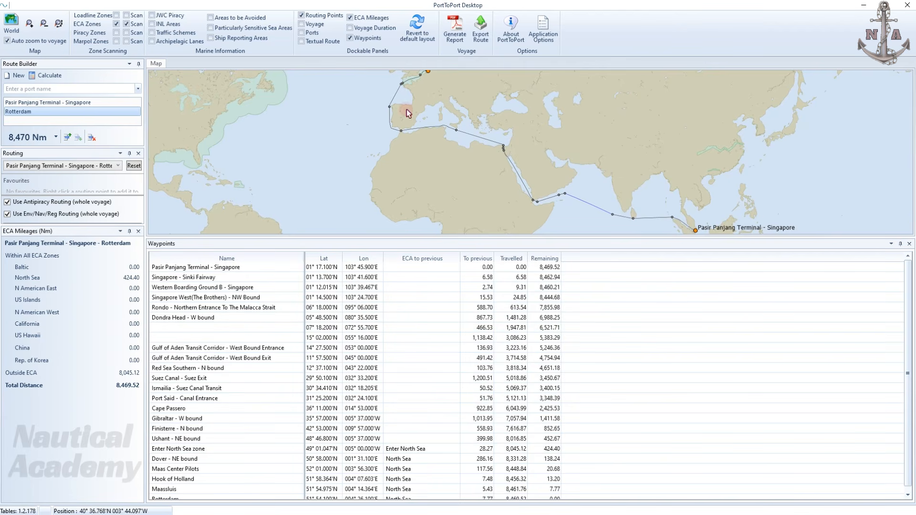
Step: Locate the Enter North Sea zone waypoint on the map by selecting it among the waypoints
{"action": "left_click_drag", "start_coordinate": [403, 113], "coordinate": [373, 195]}
{"action": "scroll", "coordinate": [395, 192], "scroll_direction": "up", "scroll_amount": 5}
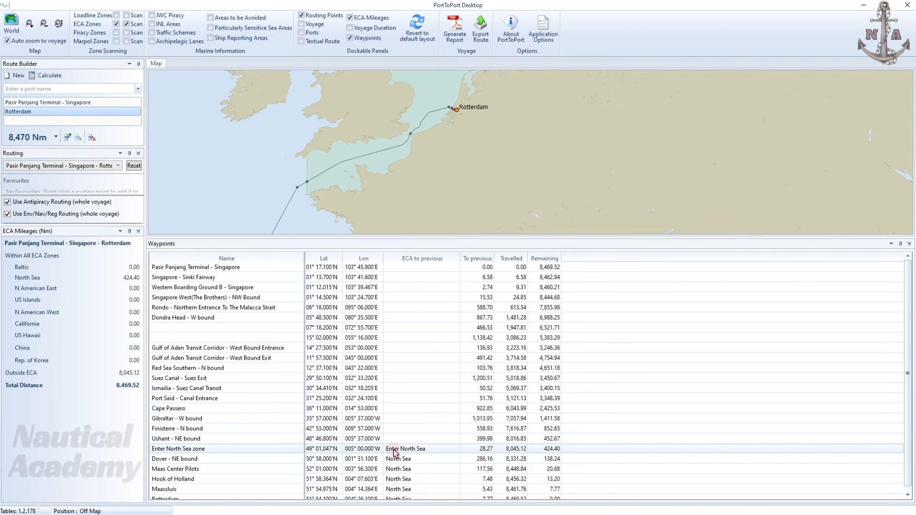
{"action": "left_click", "coordinate": [364, 451]}
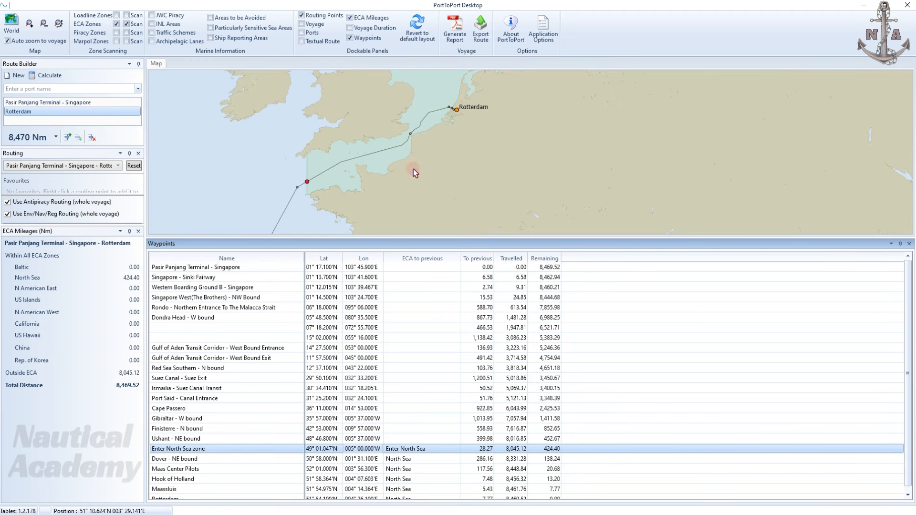
Step: Shrink the Waypoints panel, then display the loadline zones on the world map and include them in the route scan
{"action": "left_click_drag", "start_coordinate": [383, 237], "coordinate": [358, 452]}
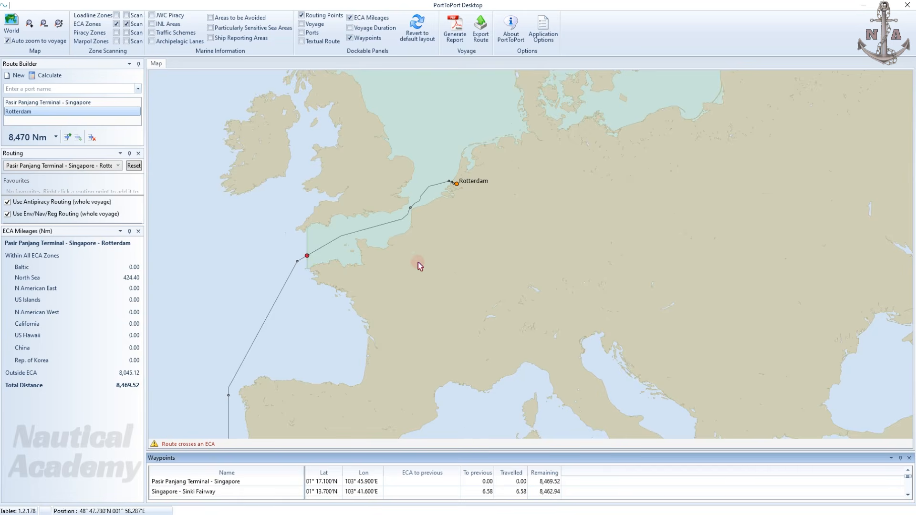
{"action": "scroll", "coordinate": [418, 263], "scroll_direction": "down", "scroll_amount": 3}
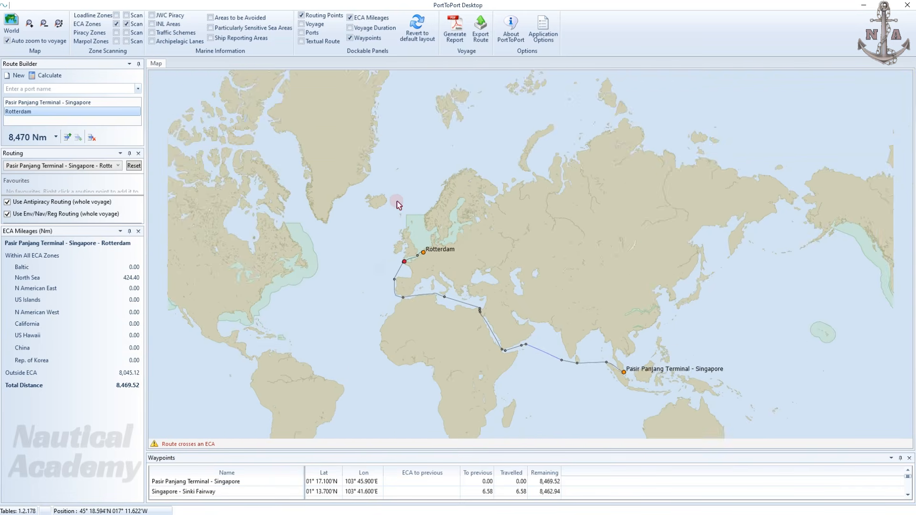
{"action": "left_click_drag", "start_coordinate": [380, 273], "coordinate": [398, 198]}
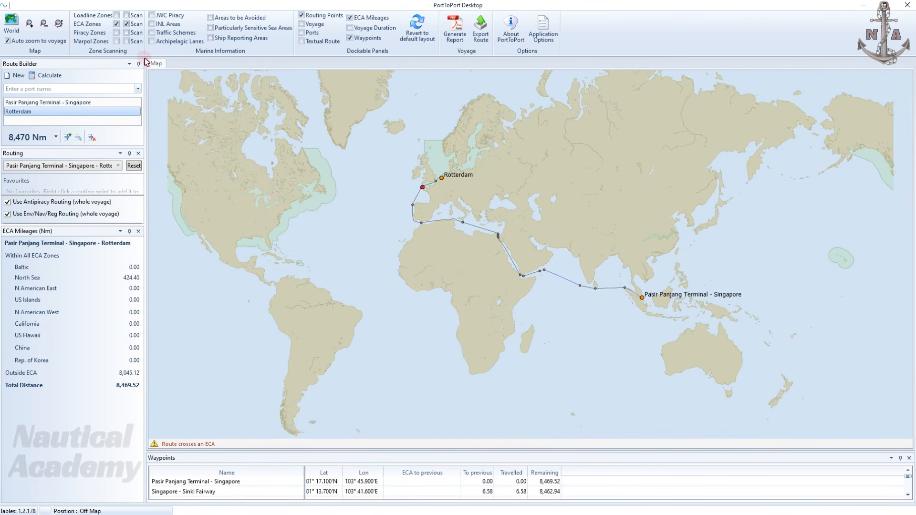
{"action": "left_click", "coordinate": [116, 15]}
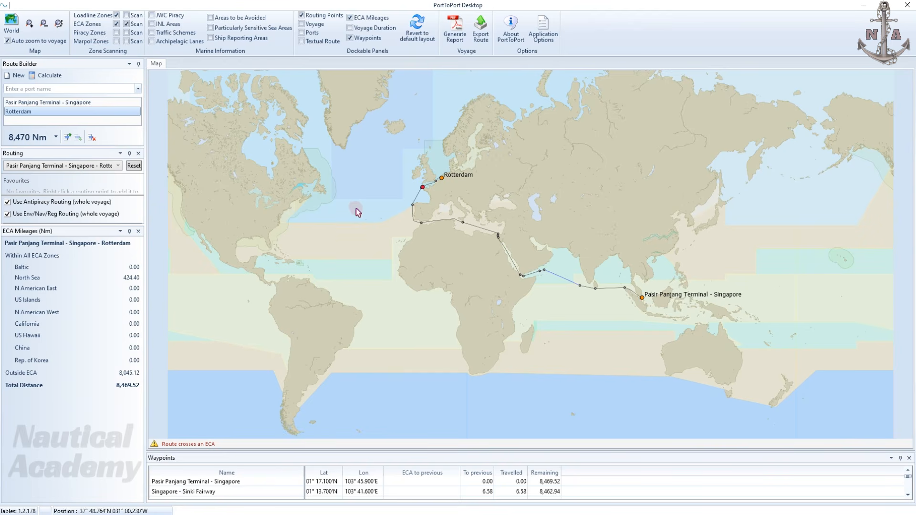
{"action": "left_click", "coordinate": [126, 15]}
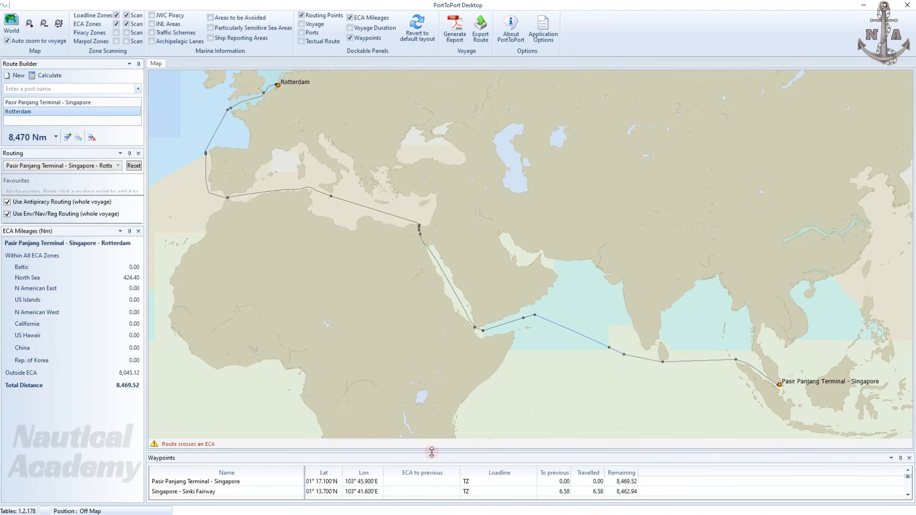
Step: Enlarge the Waypoints panel and select the Exit TZ zone, Enter ASSTZ zone waypoint to locate it on the map
{"action": "left_click_drag", "start_coordinate": [431, 452], "coordinate": [435, 279]}
{"action": "left_click_drag", "start_coordinate": [605, 246], "coordinate": [497, 179]}
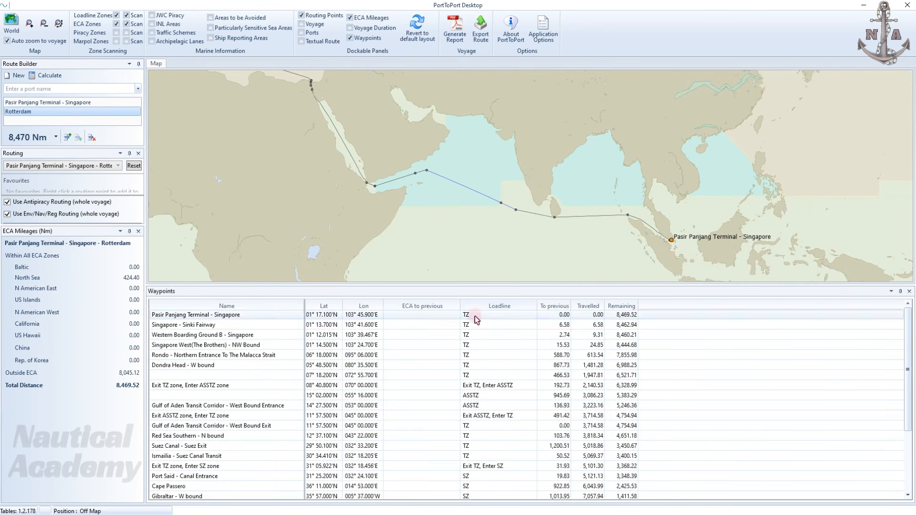
{"action": "left_click", "coordinate": [477, 387]}
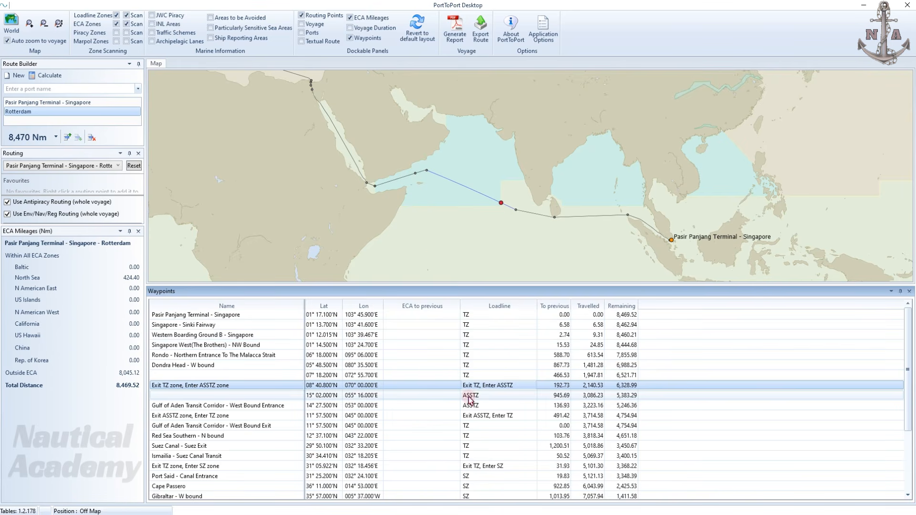
Step: Locate the Exit ASSTZ zone, Enter TZ zone waypoint on the map, then open the location properties near the Gulf of Aden corridor's west bound entrance
{"action": "left_click", "coordinate": [473, 418]}
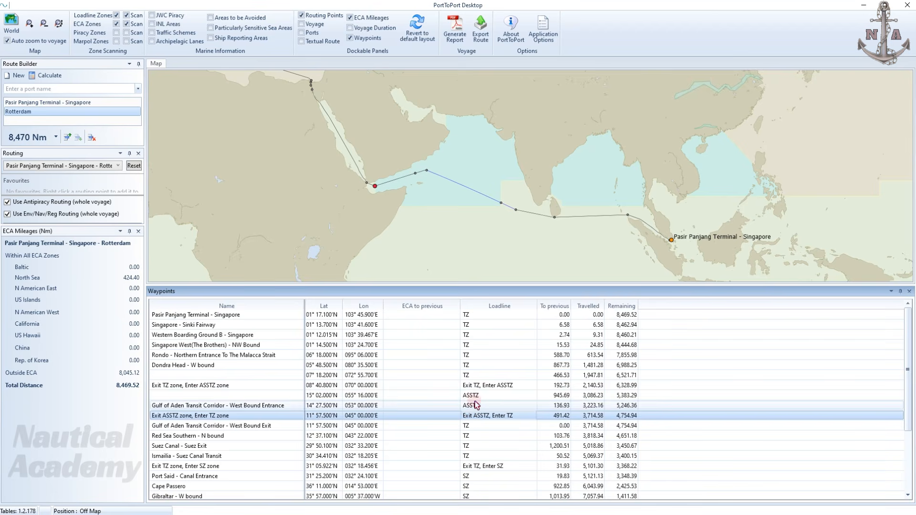
{"action": "right_click", "coordinate": [417, 176]}
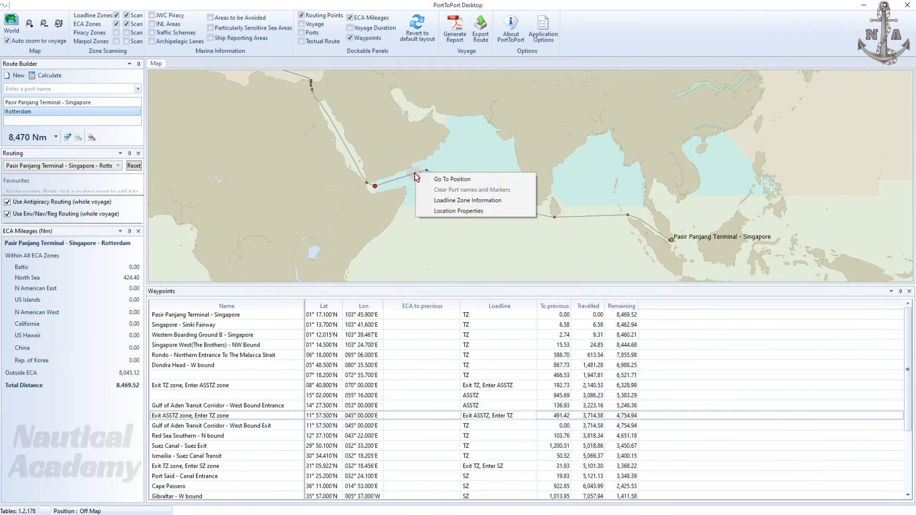
{"action": "left_click", "coordinate": [461, 212]}
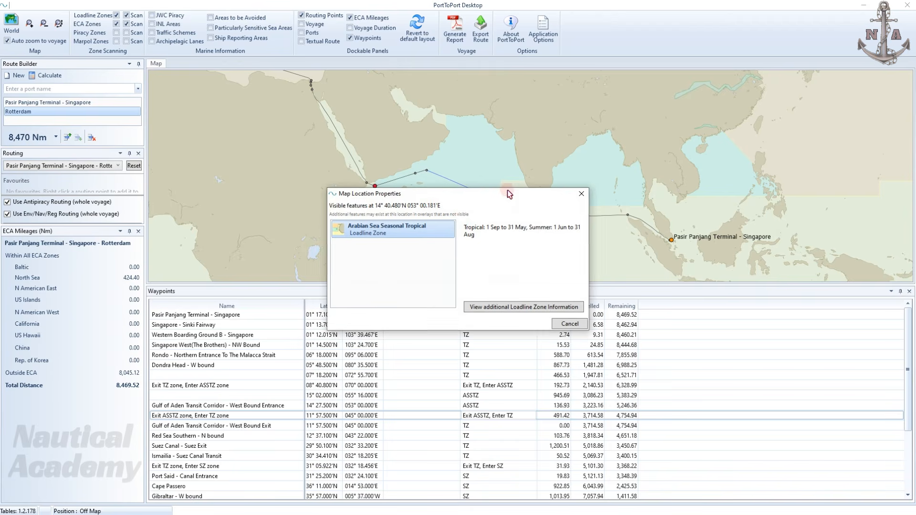
{"action": "mouse_move", "coordinate": [508, 193]}
{"action": "left_mouse_down"}
{"action": "mouse_move", "coordinate": [251, 157]}
{"action": "mouse_move", "coordinate": [239, 129]}
{"action": "left_mouse_up"}
{"action": "left_click", "coordinate": [223, 238]}
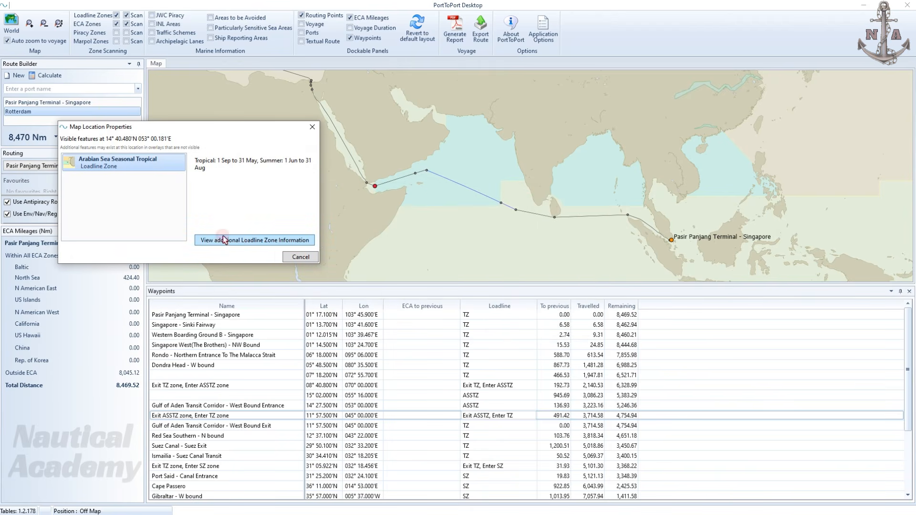
Step: View the additional loadline zone information for the Arabian Sea Seasonal Tropical zone, then close both information windows
{"action": "left_click", "coordinate": [245, 241]}
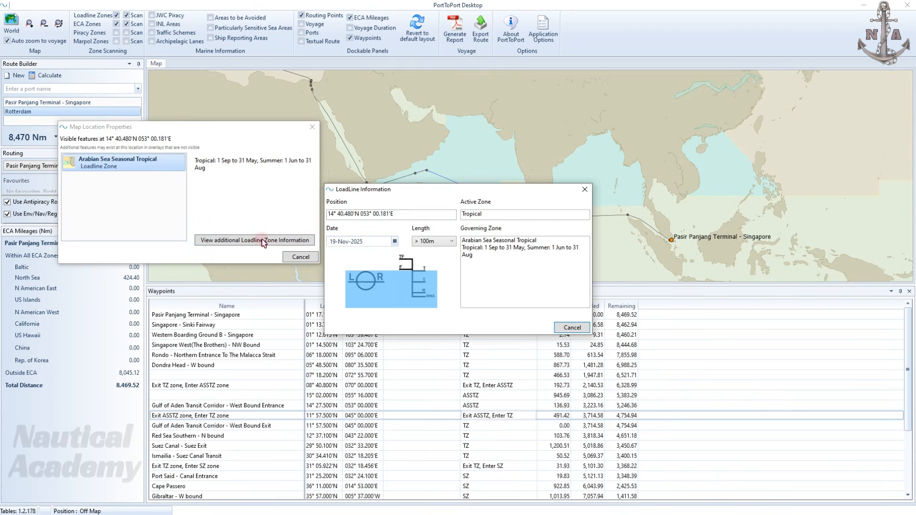
{"action": "mouse_move", "coordinate": [426, 196]}
{"action": "left_mouse_down"}
{"action": "mouse_move", "coordinate": [609, 127]}
{"action": "mouse_move", "coordinate": [651, 50]}
{"action": "left_mouse_up"}
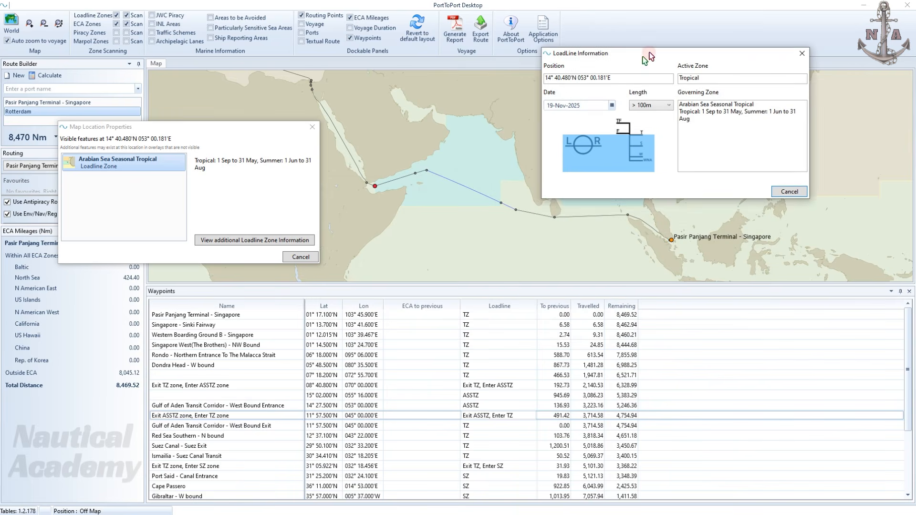
{"action": "left_click", "coordinate": [714, 137]}
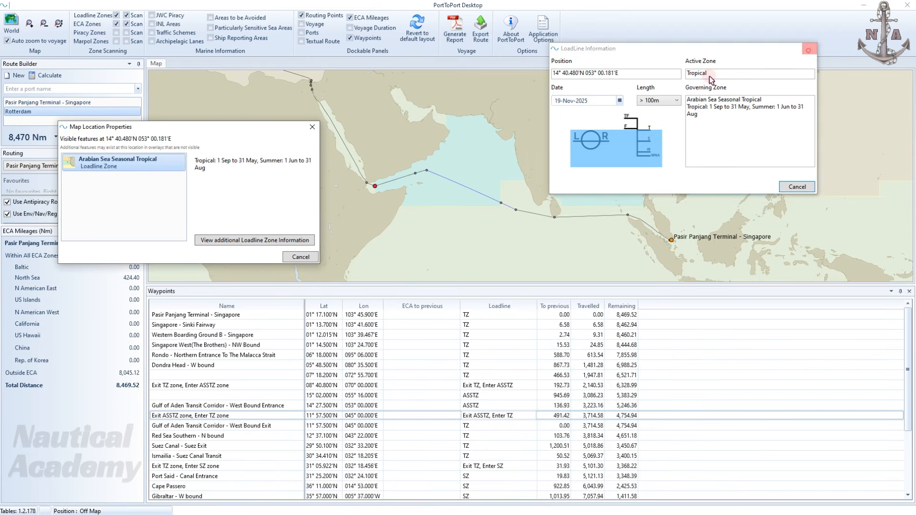
{"action": "left_click", "coordinate": [810, 48]}
{"action": "left_click", "coordinate": [313, 128]}
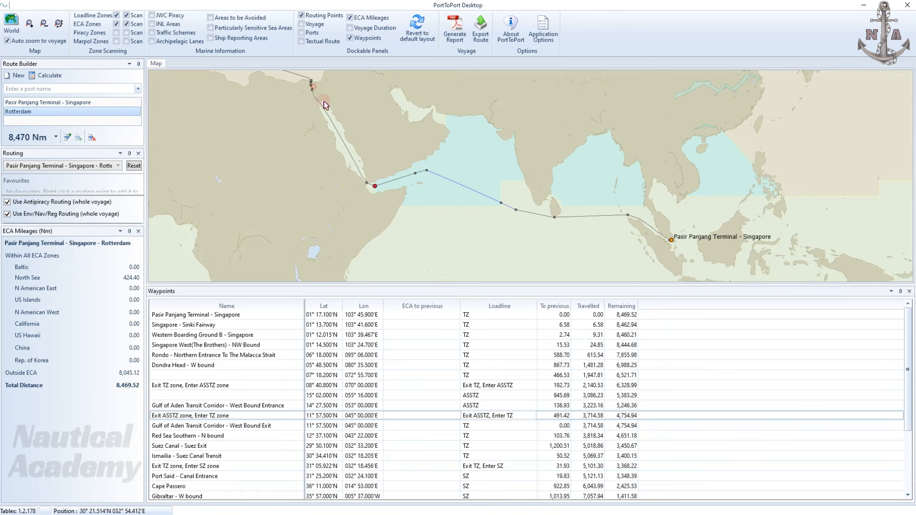
Step: Follow the route on the map to western Europe and open the location properties beside the Ushant - NE bound waypoint
{"action": "left_click_drag", "start_coordinate": [324, 105], "coordinate": [548, 212]}
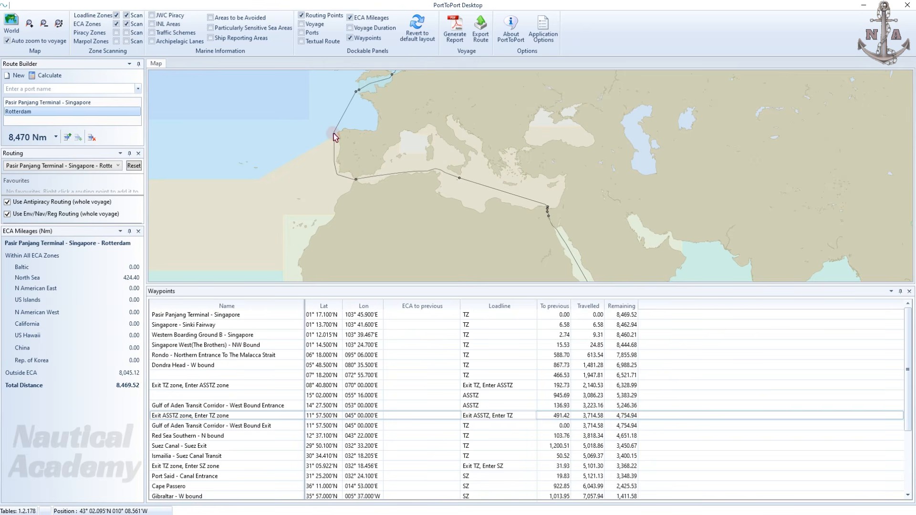
{"action": "left_click_drag", "start_coordinate": [336, 132], "coordinate": [294, 200]}
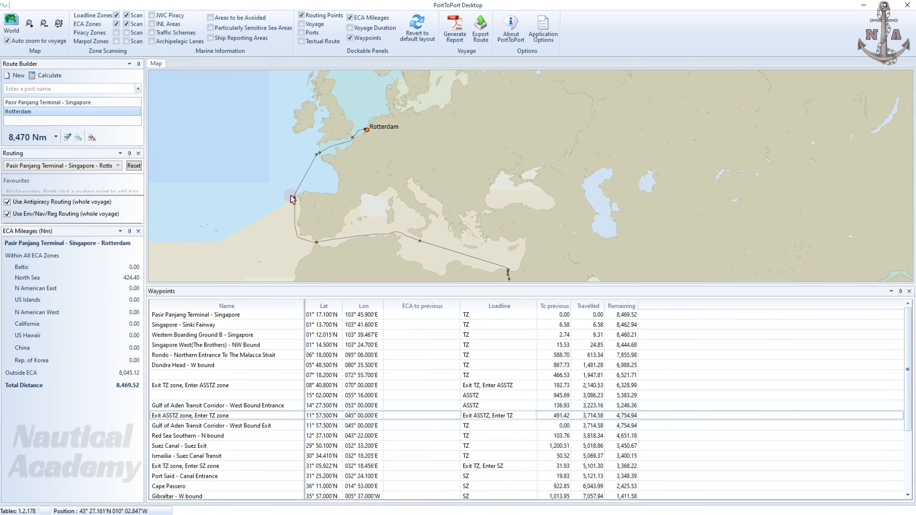
{"action": "left_click", "coordinate": [366, 132]}
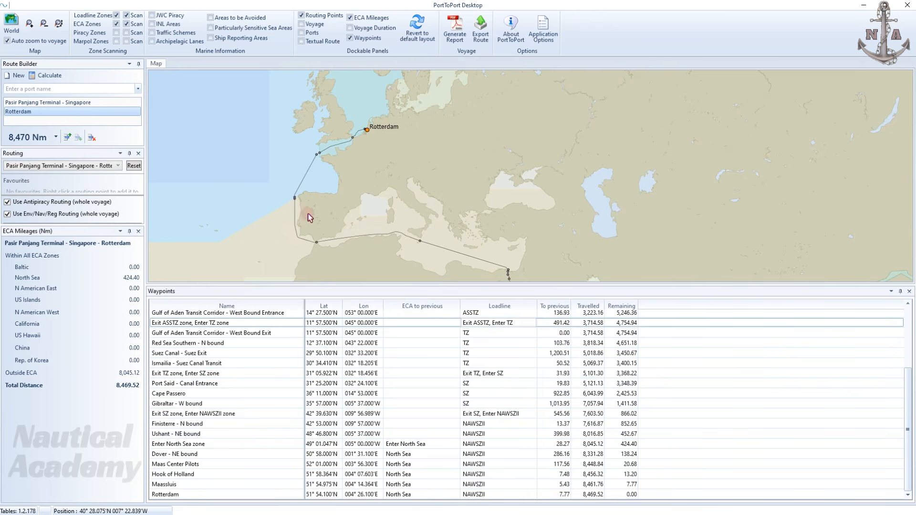
{"action": "scroll", "coordinate": [308, 215], "scroll_direction": "up", "scroll_amount": 1}
{"action": "left_click_drag", "start_coordinate": [324, 159], "coordinate": [330, 189]}
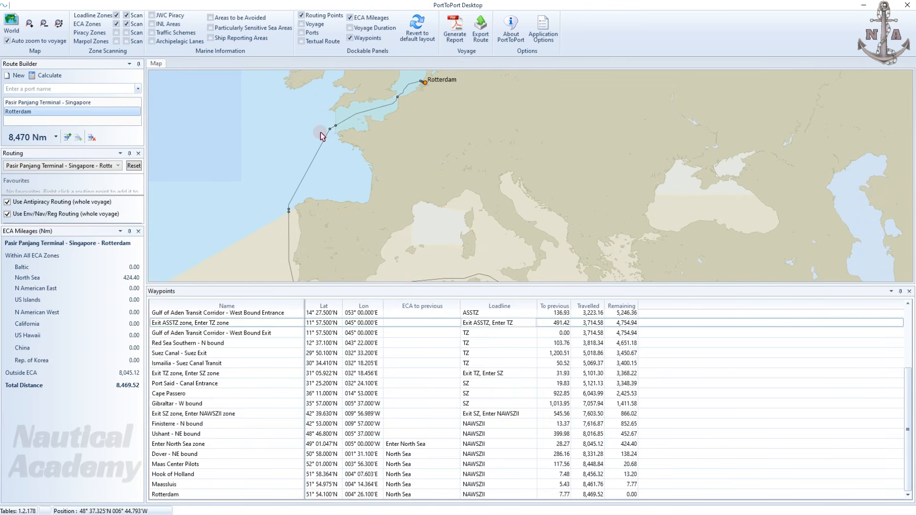
{"action": "right_click", "coordinate": [333, 133]}
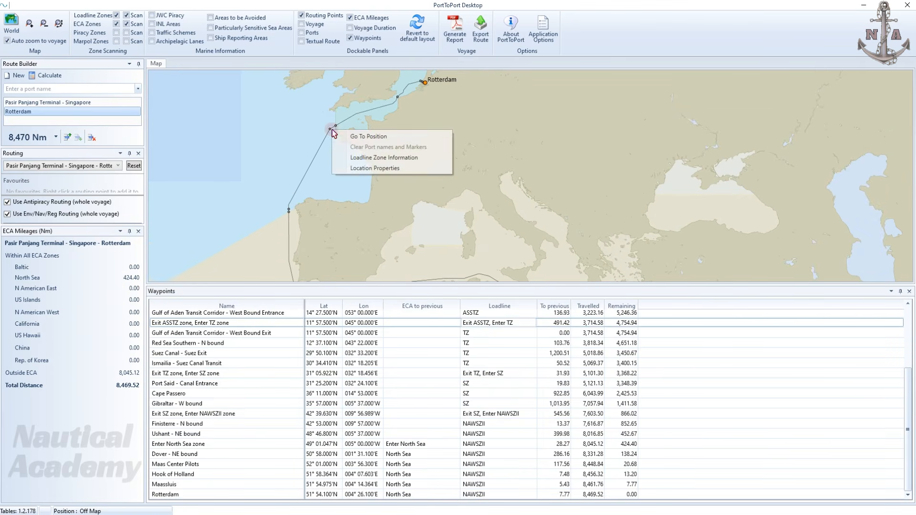
{"action": "left_click", "coordinate": [372, 171]}
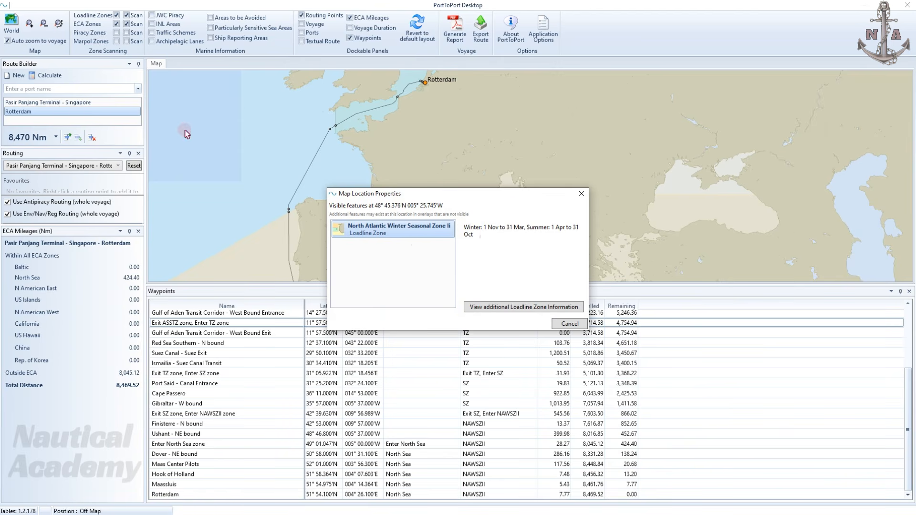
{"action": "left_click_drag", "start_coordinate": [465, 193], "coordinate": [599, 104]}
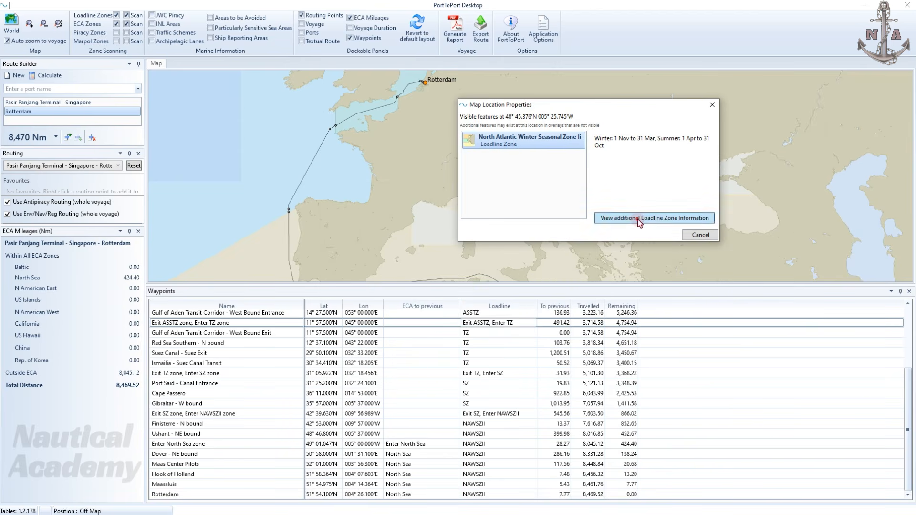
Step: View the additional loadline information for North Atlantic Winter Seasonal Zone II, keeping its window clear of the route
{"action": "left_click", "coordinate": [639, 220]}
{"action": "left_click_drag", "start_coordinate": [485, 195], "coordinate": [175, 89]}
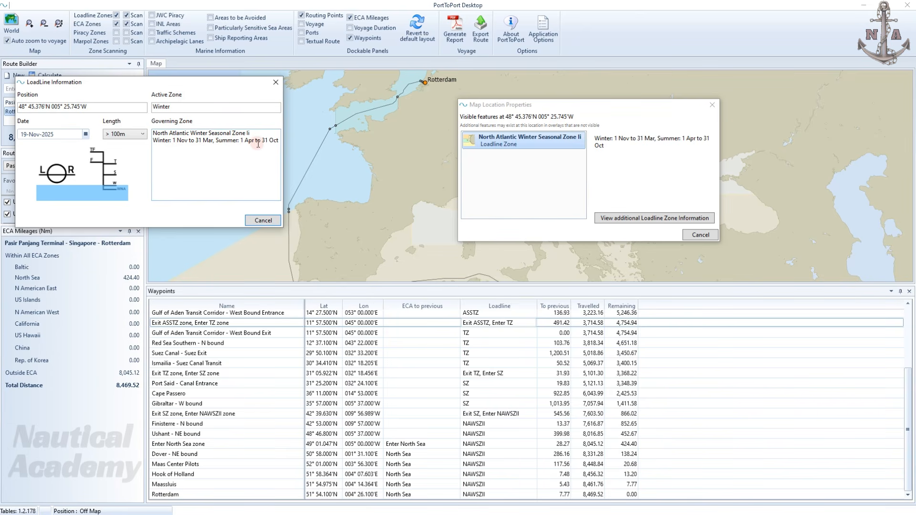
{"action": "left_click_drag", "start_coordinate": [228, 83], "coordinate": [212, 78]}
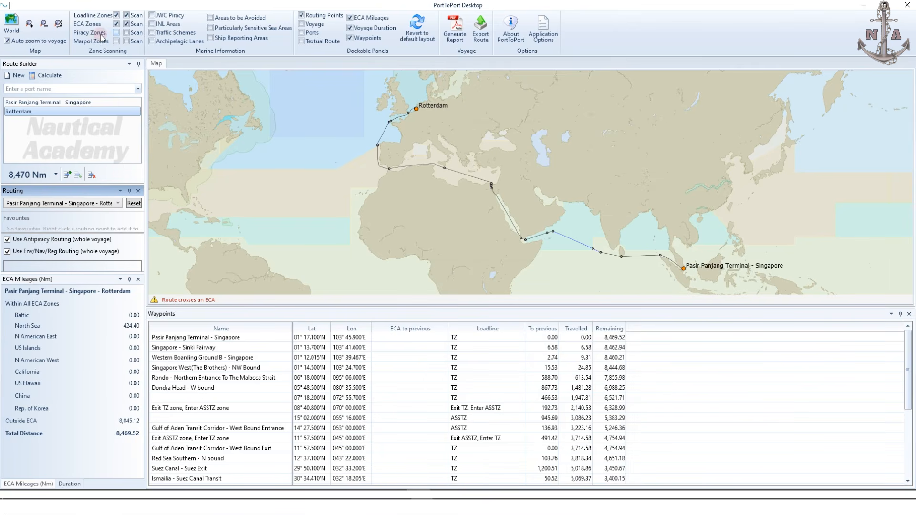
Step: Display the piracy zones on the map and include them in the route scan
{"action": "left_click", "coordinate": [117, 34]}
{"action": "left_click", "coordinate": [541, 268]}
{"action": "left_click", "coordinate": [127, 33]}
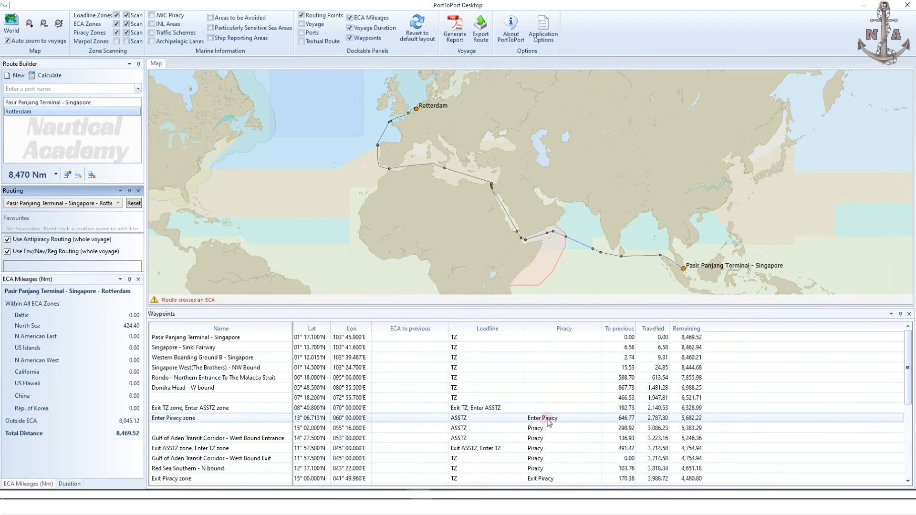
Step: Display the Marpol zones, include them in the route scan and review the Marpol entries in the waypoint list
{"action": "left_click", "coordinate": [117, 41]}
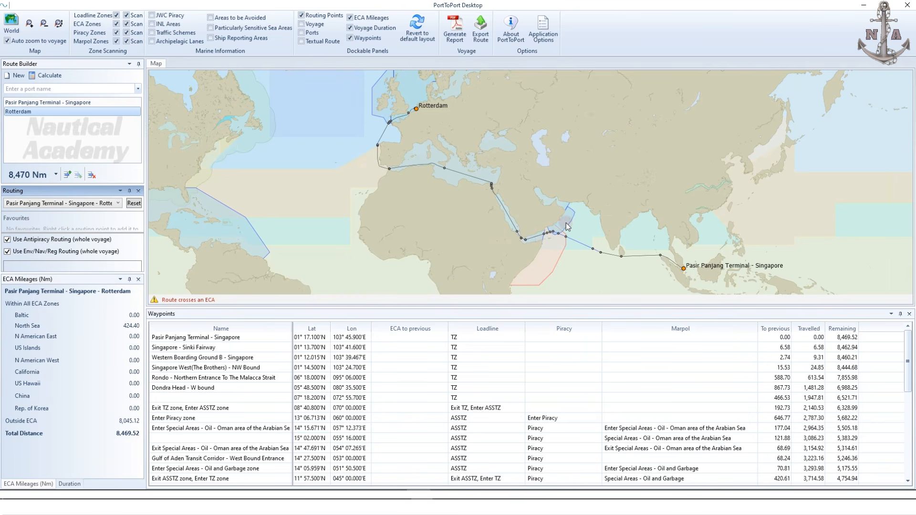
{"action": "scroll", "coordinate": [632, 443], "scroll_direction": "down", "scroll_amount": 10}
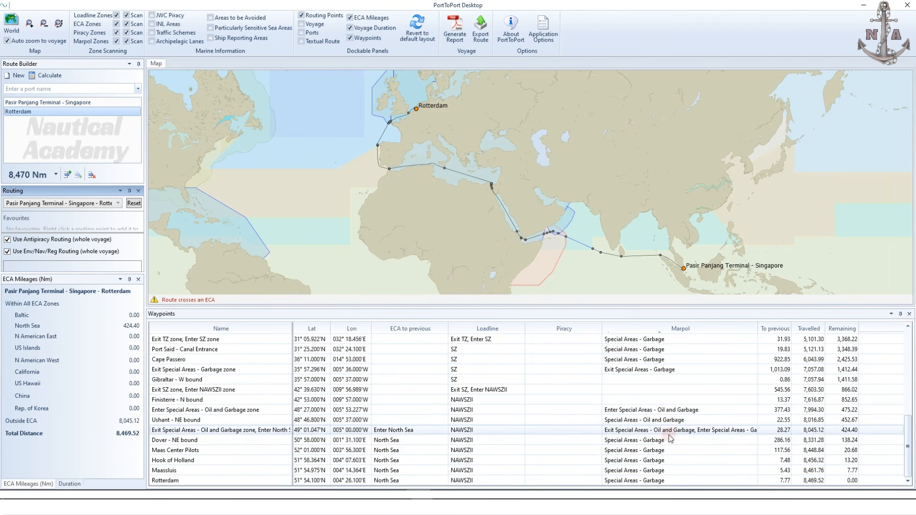
{"action": "scroll", "coordinate": [670, 439], "scroll_direction": "up", "scroll_amount": 5}
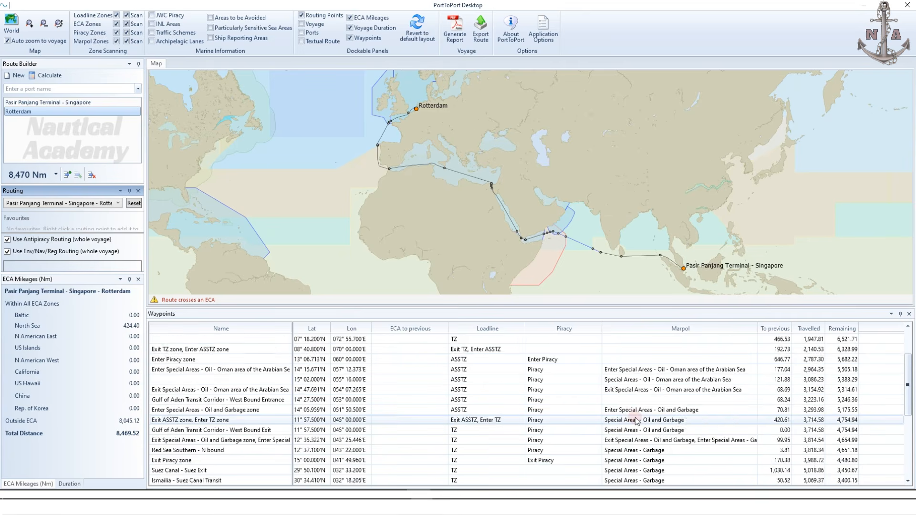
{"action": "scroll", "coordinate": [636, 421], "scroll_direction": "up", "scroll_amount": 1}
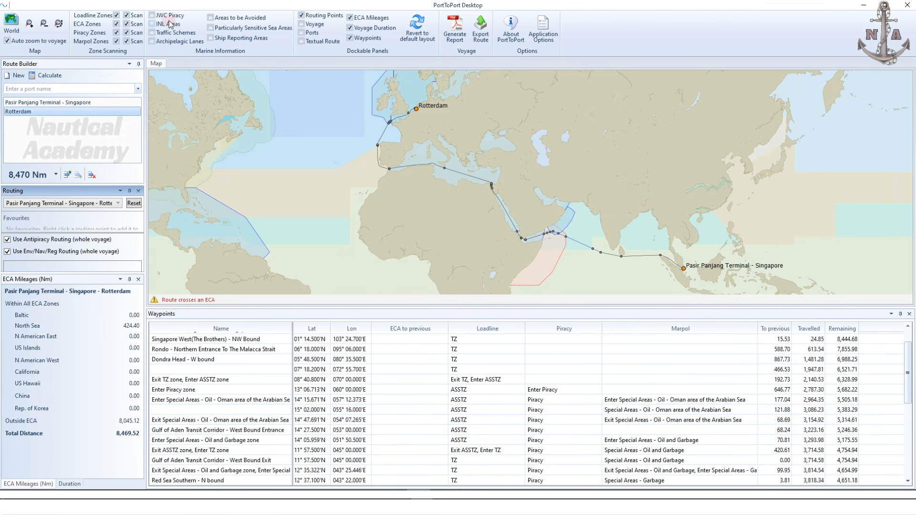
Step: Display the JWC Piracy and INL Areas overlays, shrinking the Waypoints panel to give the map more room
{"action": "left_click", "coordinate": [152, 16]}
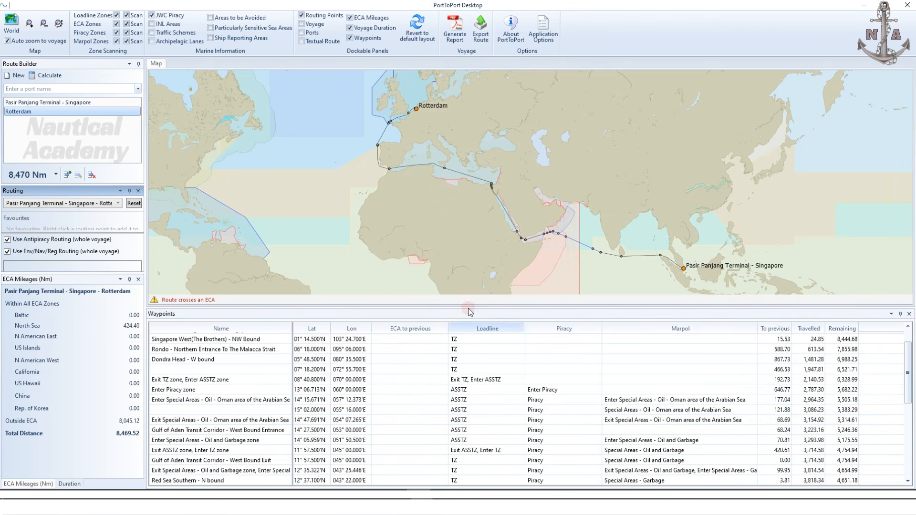
{"action": "left_click_drag", "start_coordinate": [467, 308], "coordinate": [468, 465]}
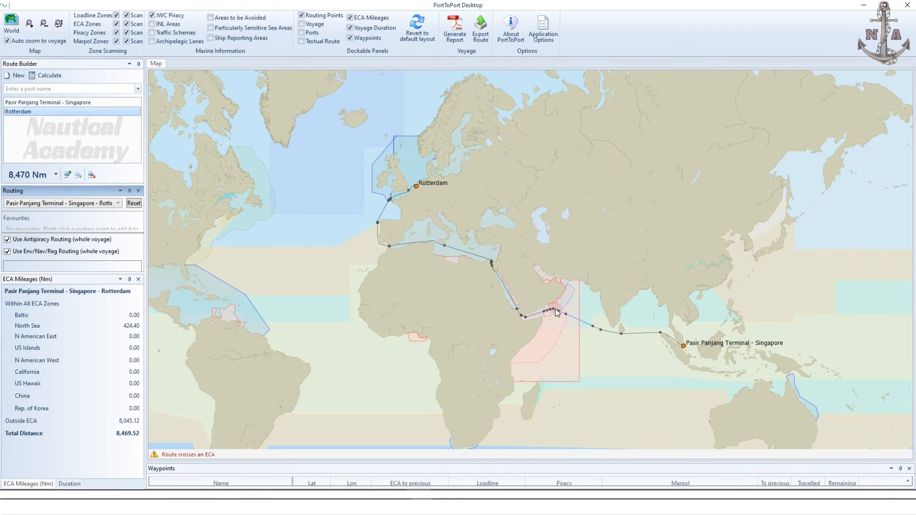
{"action": "left_click", "coordinate": [451, 309]}
{"action": "left_click", "coordinate": [152, 24]}
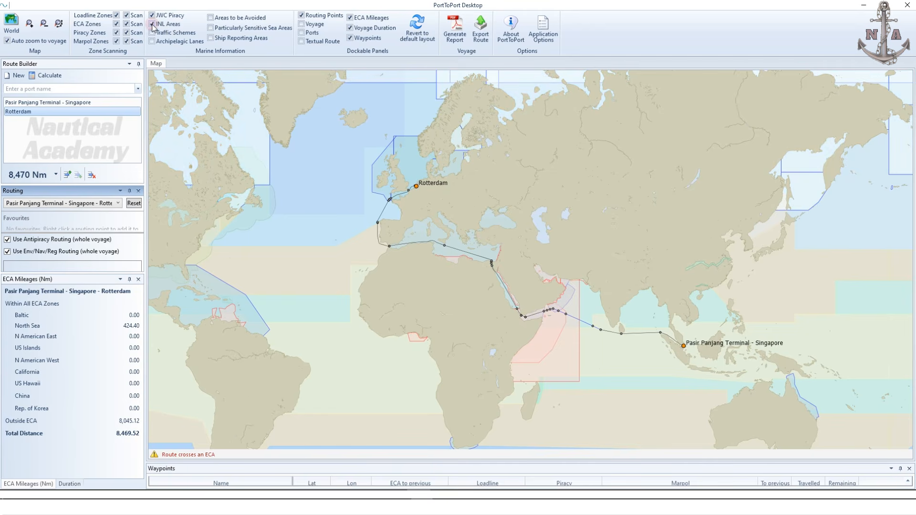
{"action": "left_click_drag", "start_coordinate": [439, 118], "coordinate": [440, 122]}
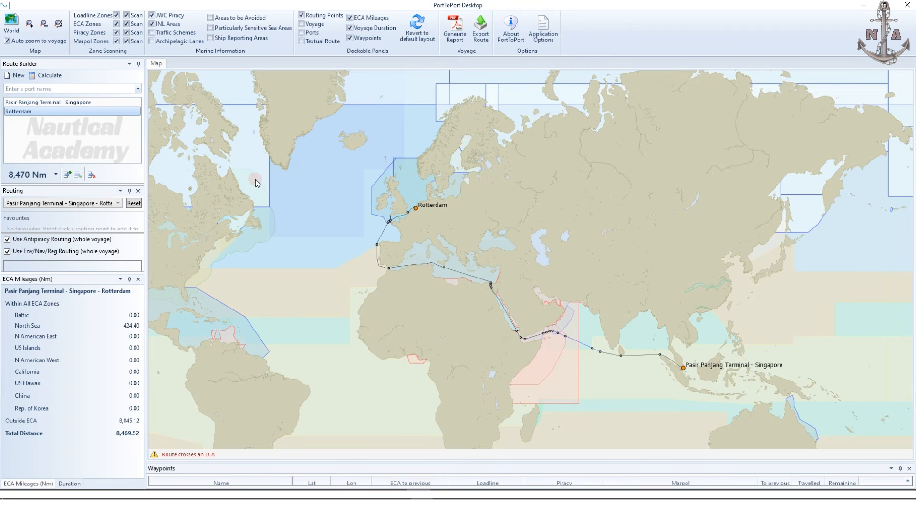
Step: Display the Traffic Schemes overlay and examine the schemes along the route from Singapore through the Malacca Strait
{"action": "left_click", "coordinate": [152, 33]}
{"action": "scroll", "coordinate": [685, 368], "scroll_direction": "up", "scroll_amount": 5}
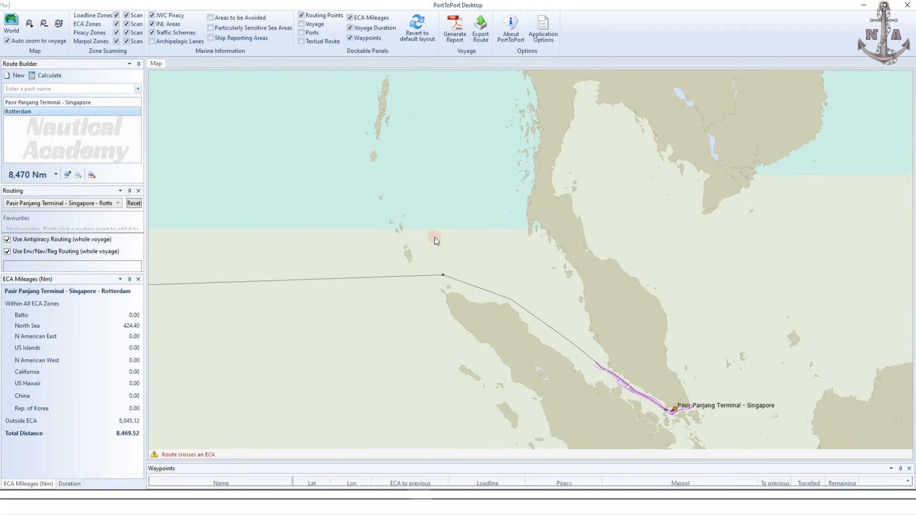
{"action": "scroll", "coordinate": [683, 411], "scroll_direction": "up", "scroll_amount": 4}
{"action": "scroll", "coordinate": [653, 396], "scroll_direction": "down", "scroll_amount": 3}
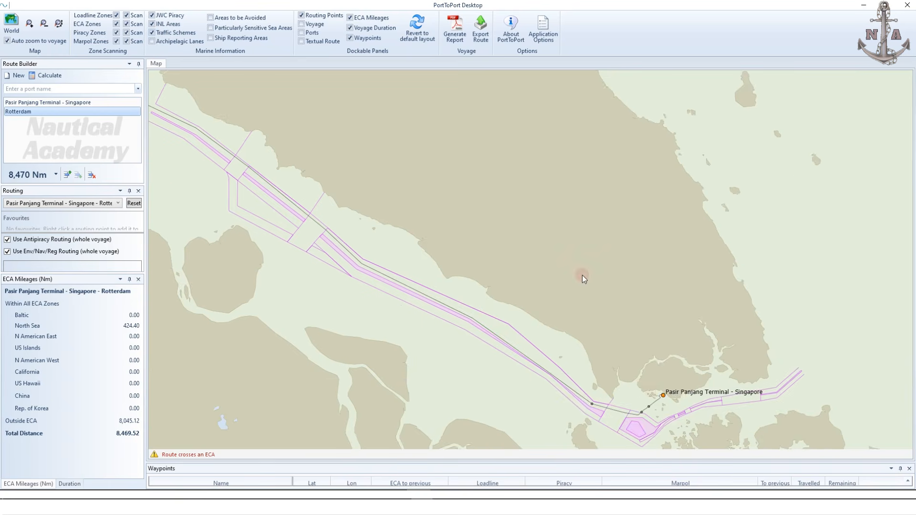
{"action": "scroll", "coordinate": [670, 329], "scroll_direction": "up", "scroll_amount": 2}
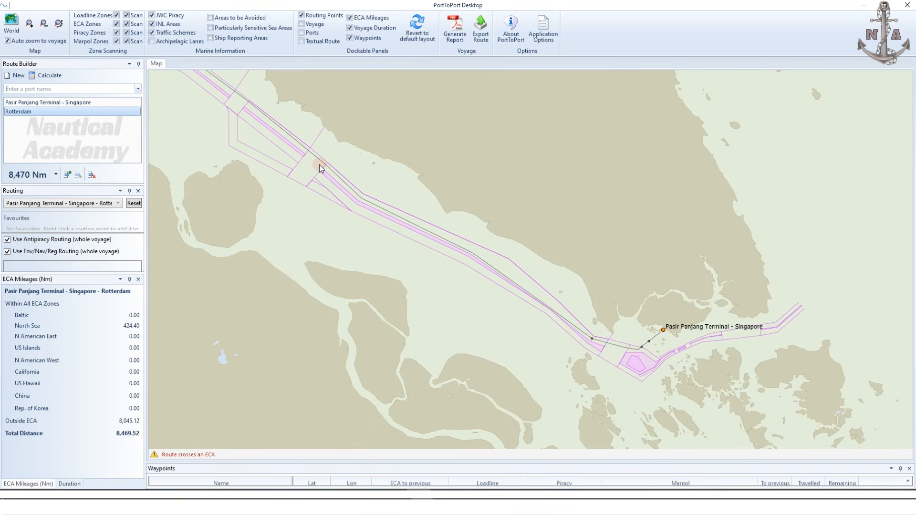
{"action": "left_click_drag", "start_coordinate": [317, 173], "coordinate": [589, 355]}
{"action": "scroll", "coordinate": [456, 258], "scroll_direction": "down", "scroll_amount": 5}
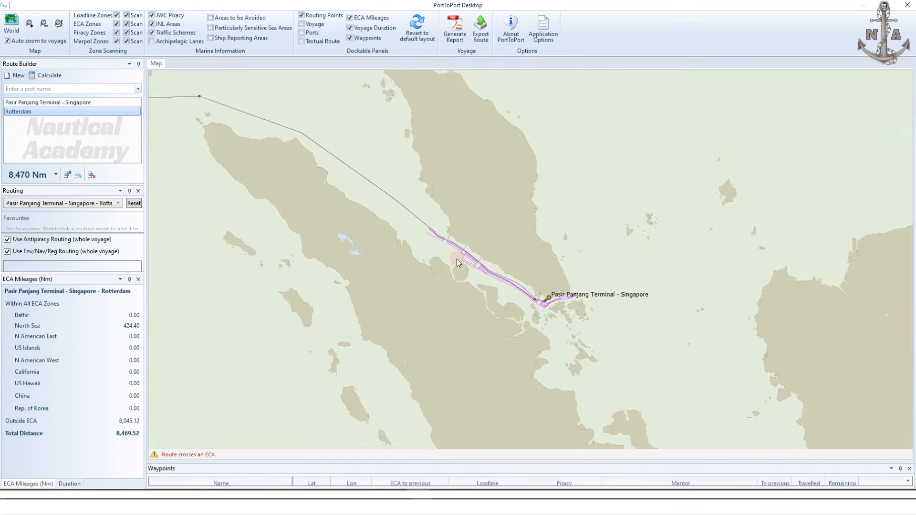
Step: Examine the traffic schemes along the route through the Dover Strait to Rotterdam, then return to a wide view of the voyage
{"action": "left_click_drag", "start_coordinate": [458, 207], "coordinate": [575, 308]}
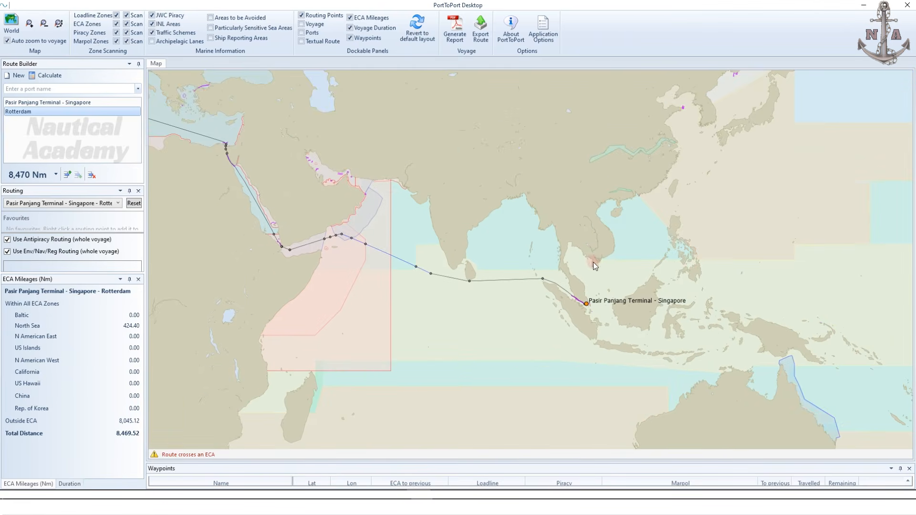
{"action": "mouse_move", "coordinate": [396, 315]}
{"action": "left_mouse_down"}
{"action": "mouse_move", "coordinate": [631, 282]}
{"action": "mouse_move", "coordinate": [668, 336]}
{"action": "left_mouse_up"}
{"action": "left_click_drag", "start_coordinate": [333, 193], "coordinate": [334, 245]}
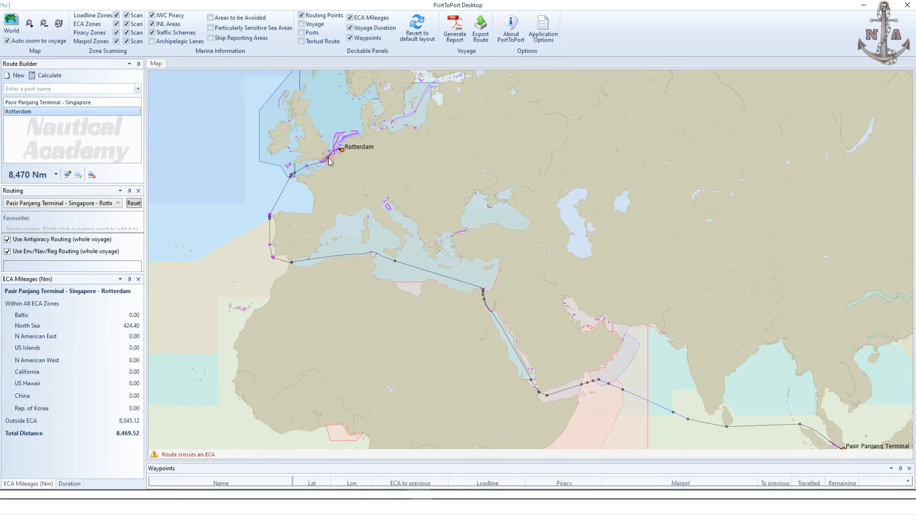
{"action": "scroll", "coordinate": [328, 159], "scroll_direction": "up", "scroll_amount": 6}
{"action": "left_click_drag", "start_coordinate": [324, 173], "coordinate": [370, 295]}
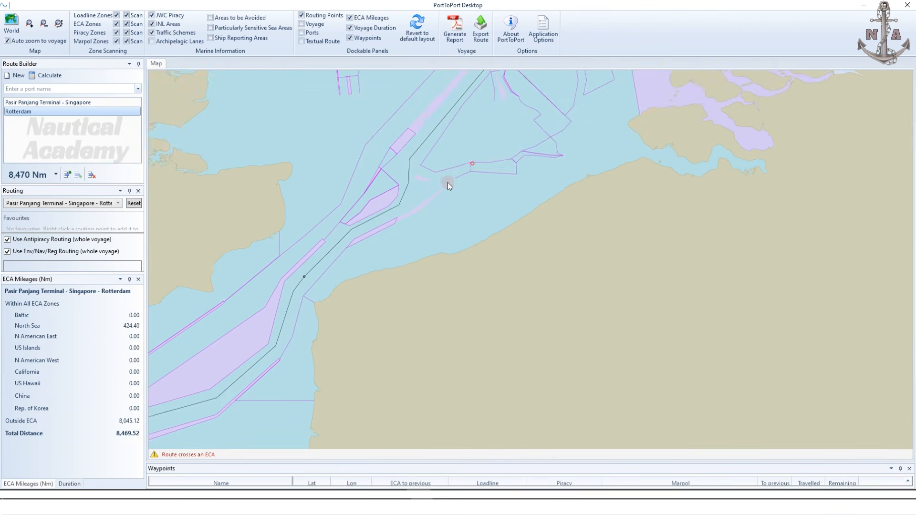
{"action": "scroll", "coordinate": [447, 182], "scroll_direction": "down", "scroll_amount": 5}
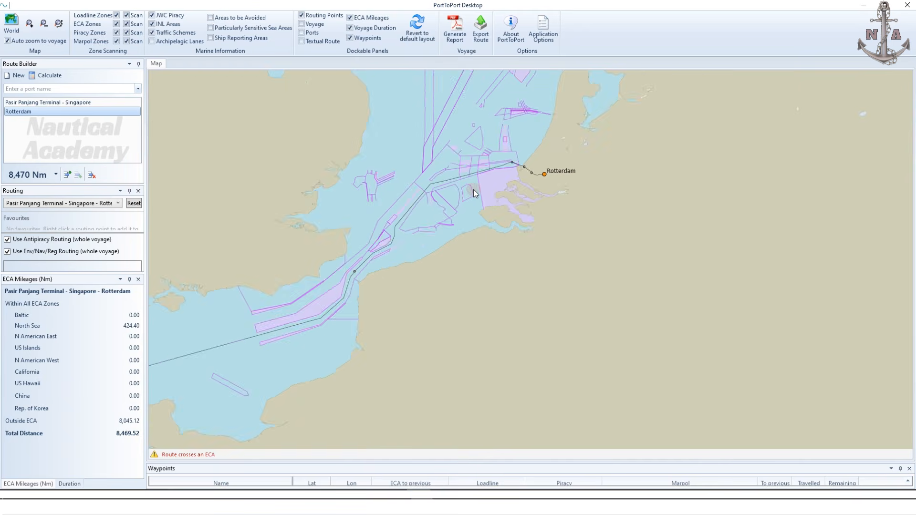
{"action": "scroll", "coordinate": [475, 194], "scroll_direction": "down", "scroll_amount": 5}
{"action": "left_click_drag", "start_coordinate": [499, 233], "coordinate": [497, 257]}
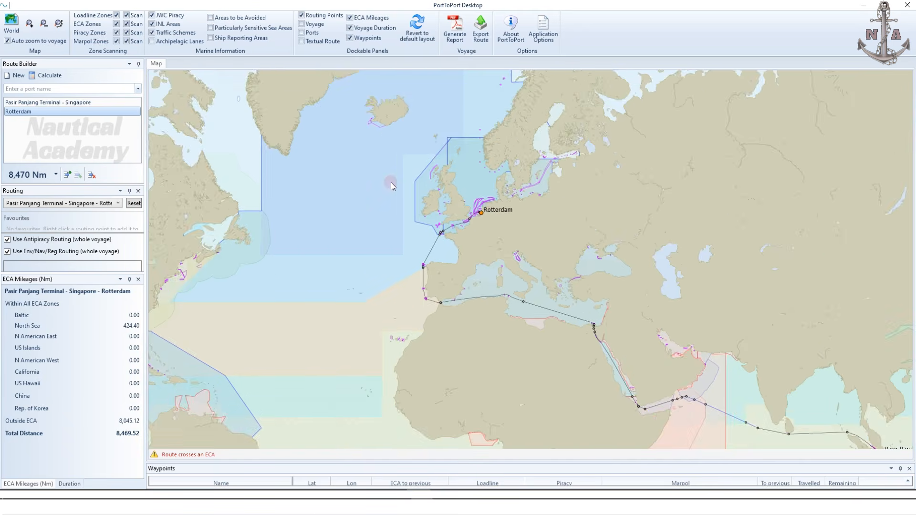
Step: Display the Archipelagic Lanes overlay and examine the lanes around Indonesia, southeast of Singapore
{"action": "scroll", "coordinate": [330, 164], "scroll_direction": "down", "scroll_amount": 3}
{"action": "left_click_drag", "start_coordinate": [811, 339], "coordinate": [518, 244]}
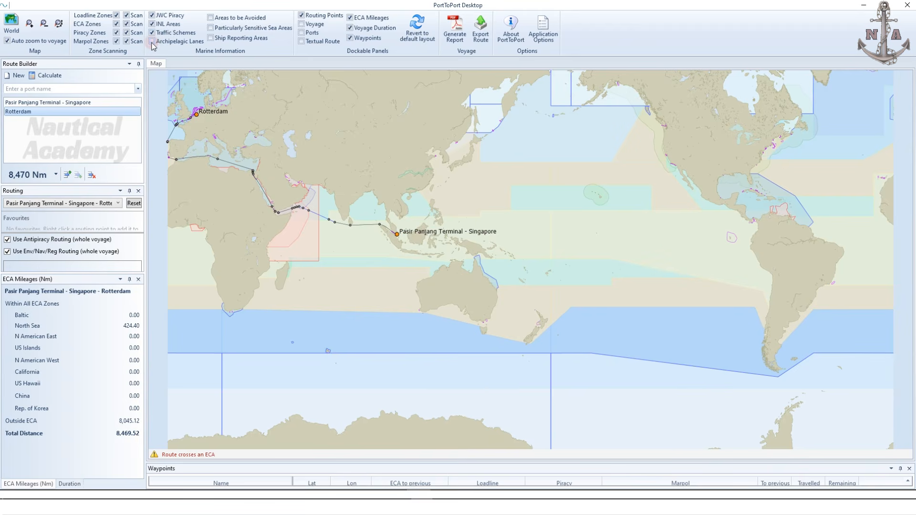
{"action": "left_click", "coordinate": [151, 41]}
{"action": "scroll", "coordinate": [419, 254], "scroll_direction": "up", "scroll_amount": 1}
{"action": "scroll", "coordinate": [418, 251], "scroll_direction": "up", "scroll_amount": 2}
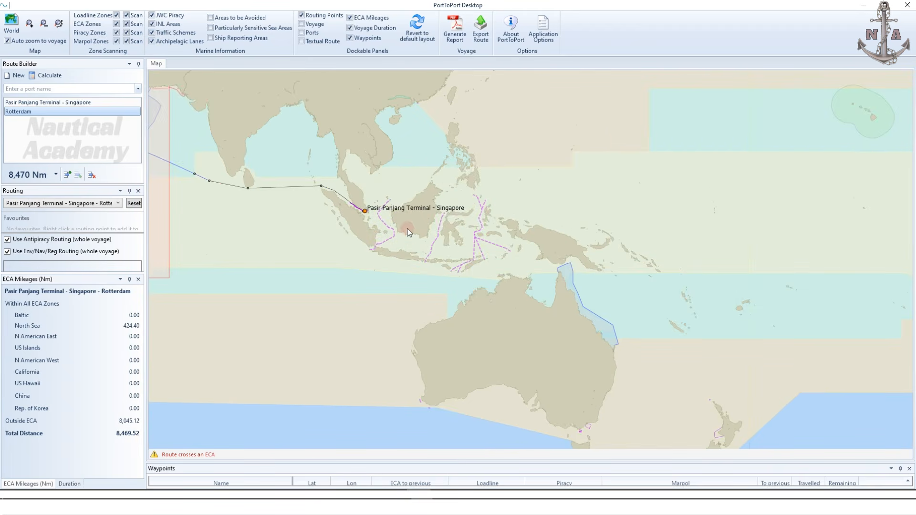
{"action": "left_click_drag", "start_coordinate": [412, 233], "coordinate": [458, 259]}
{"action": "scroll", "coordinate": [459, 270], "scroll_direction": "up", "scroll_amount": 2}
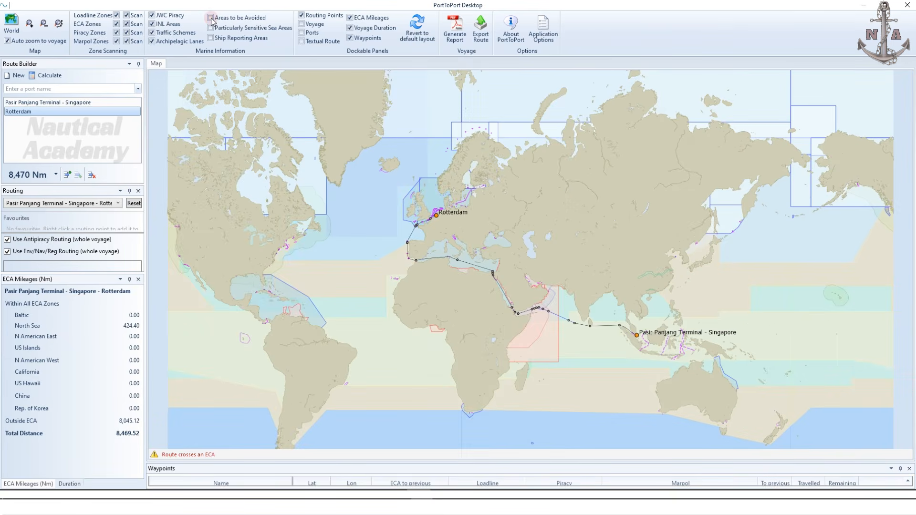
Step: Display the Areas to be Avoided, Particularly Sensitive Sea Areas and Ship Reporting Areas overlays and examine them along the English Channel to Rotterdam
{"action": "left_click", "coordinate": [210, 18]}
{"action": "left_click", "coordinate": [212, 28]}
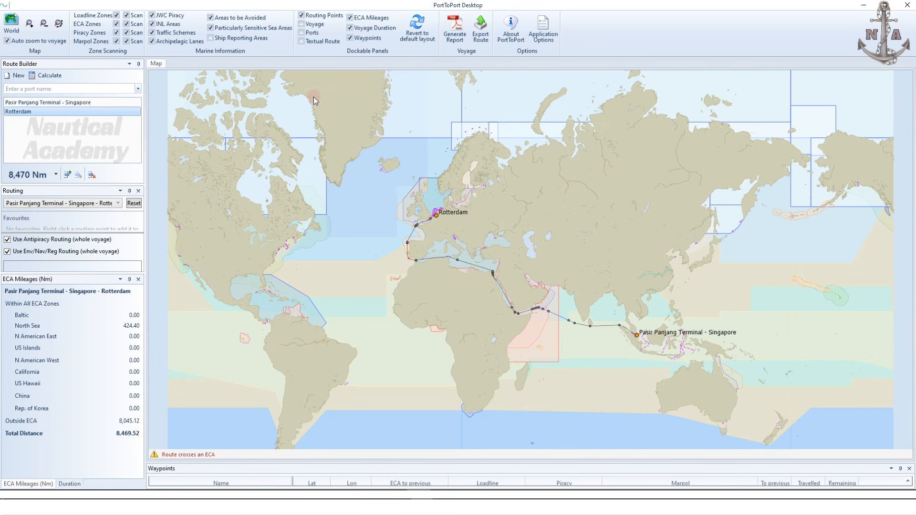
{"action": "left_click", "coordinate": [211, 40]}
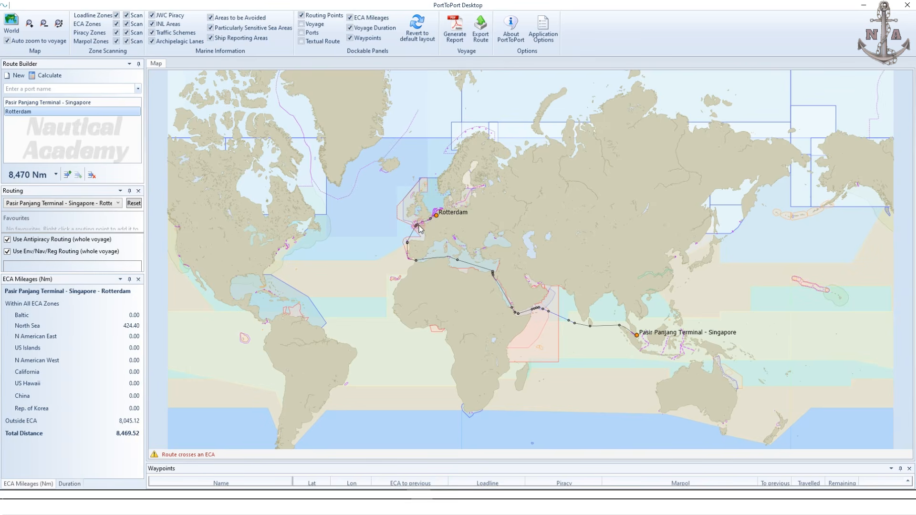
{"action": "scroll", "coordinate": [420, 229], "scroll_direction": "up", "scroll_amount": 5}
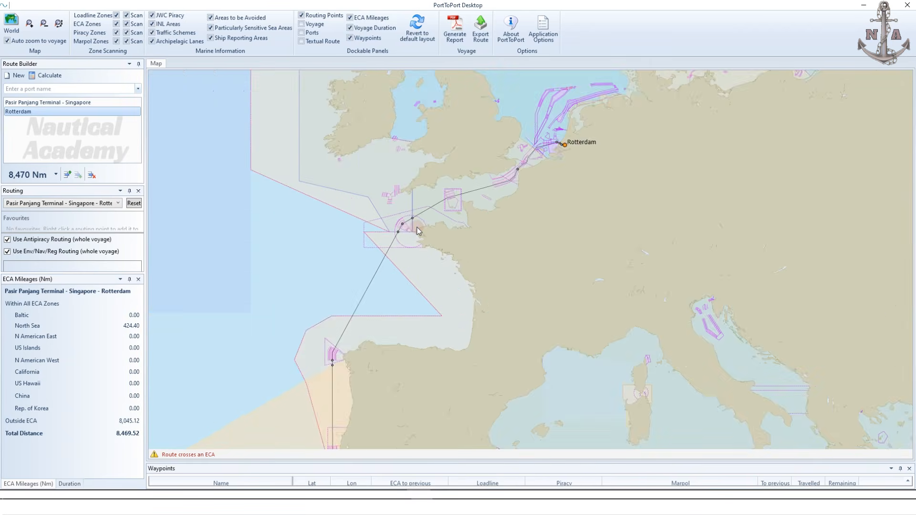
{"action": "scroll", "coordinate": [419, 231], "scroll_direction": "up", "scroll_amount": 2}
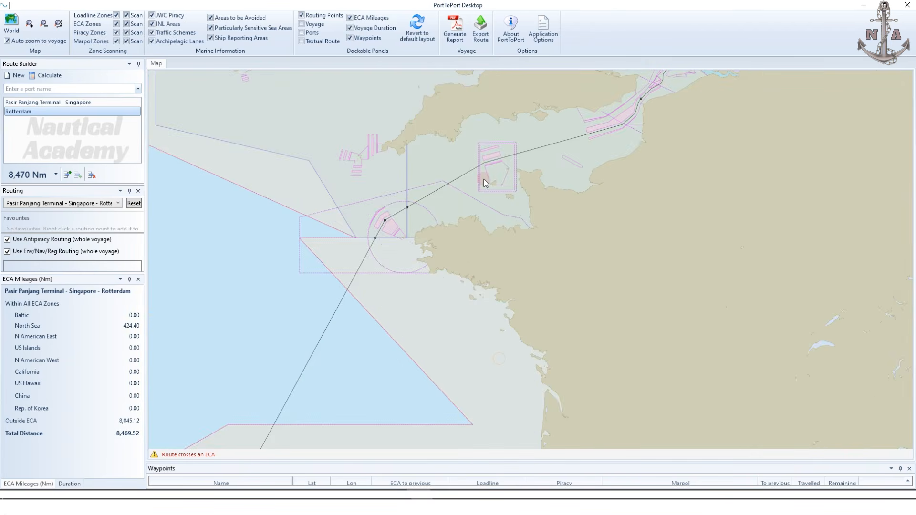
{"action": "left_click_drag", "start_coordinate": [513, 179], "coordinate": [446, 239]}
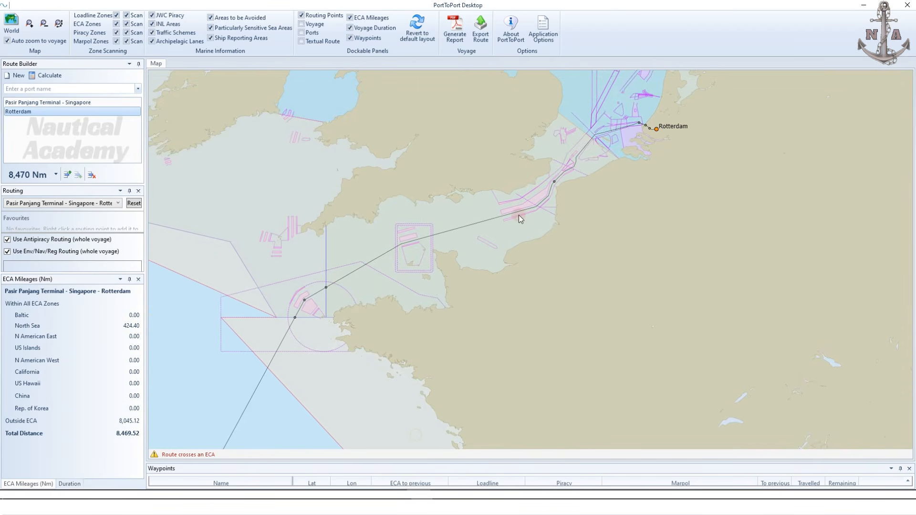
{"action": "left_click_drag", "start_coordinate": [550, 202], "coordinate": [486, 235]}
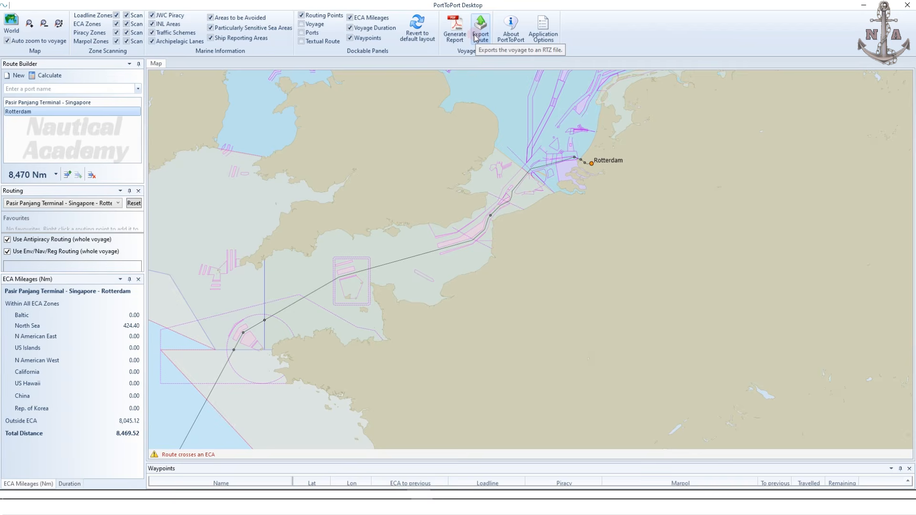
Step: Generate the voyage's PDF report on the Desktop and enlarge its first page for reading
{"action": "left_click", "coordinate": [455, 30]}
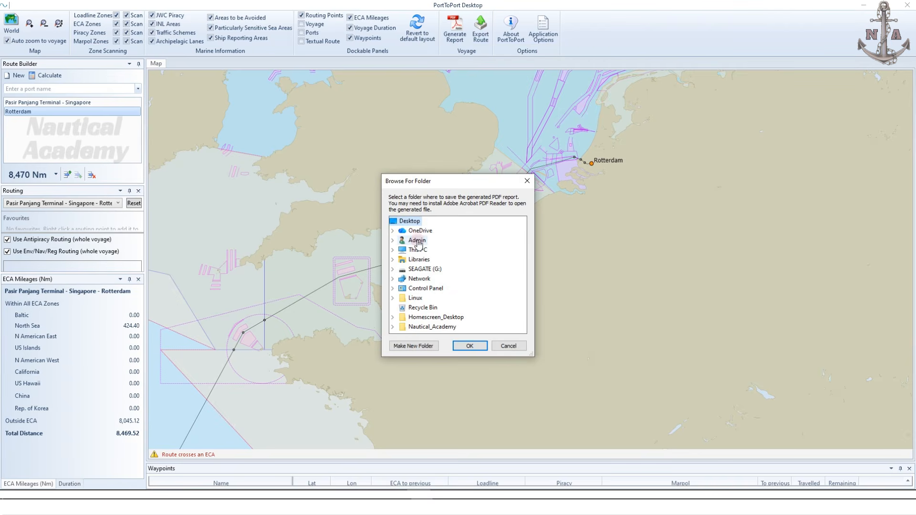
{"action": "left_click", "coordinate": [469, 347]}
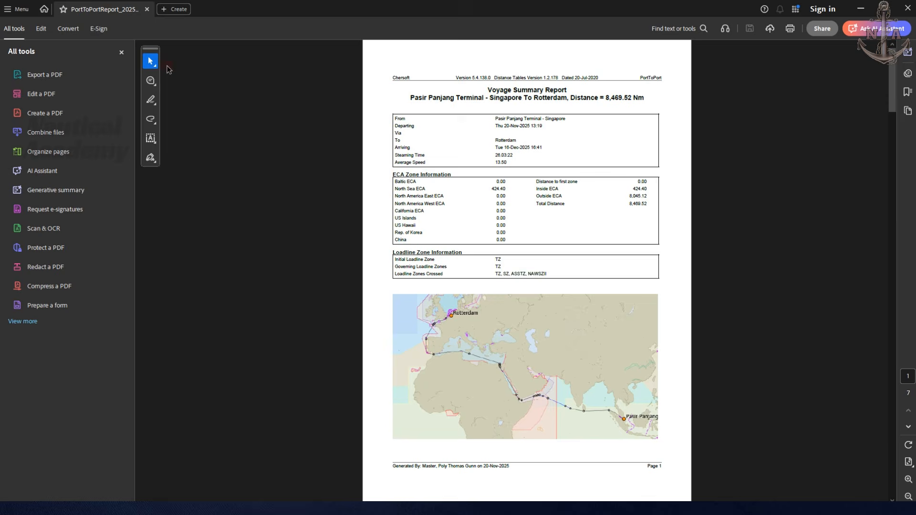
{"action": "left_click", "coordinate": [122, 52]}
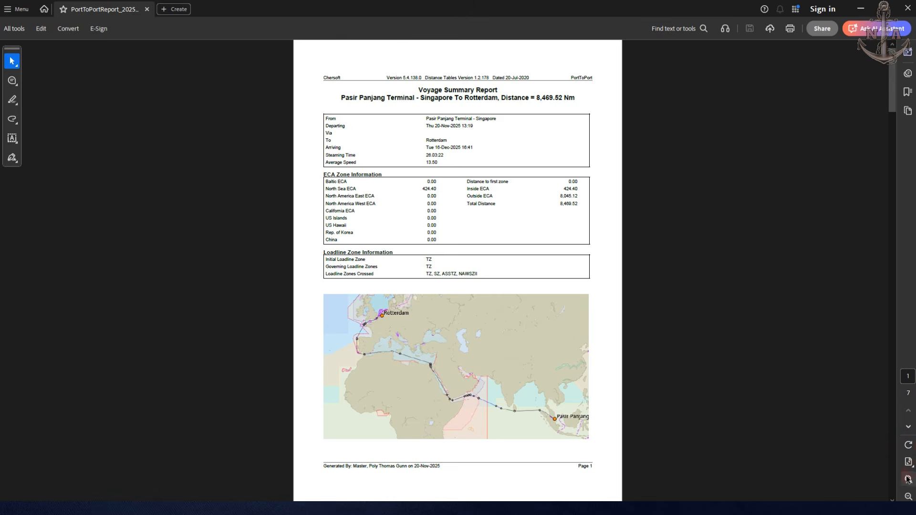
{"action": "left_click", "coordinate": [909, 479]}
{"action": "left_click", "coordinate": [908, 480]}
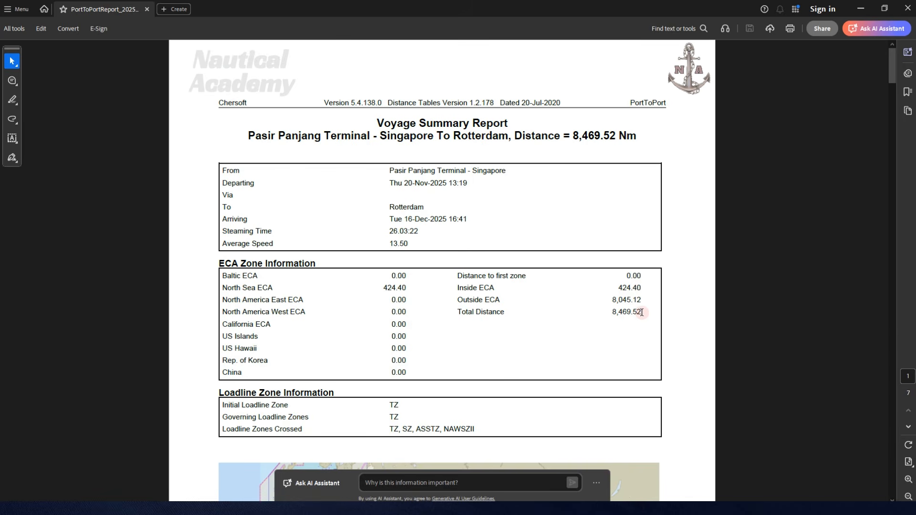
Step: Review the report's voyage leg details, waypoint details and waypoint information pages, then return to the voyage map
{"action": "scroll", "coordinate": [675, 331], "scroll_direction": "down", "scroll_amount": 20}
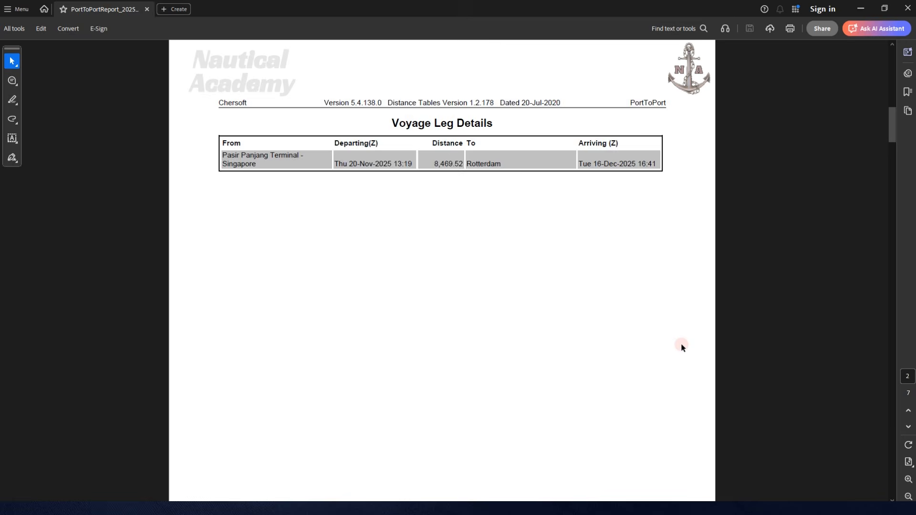
{"action": "scroll", "coordinate": [682, 347], "scroll_direction": "down", "scroll_amount": 10}
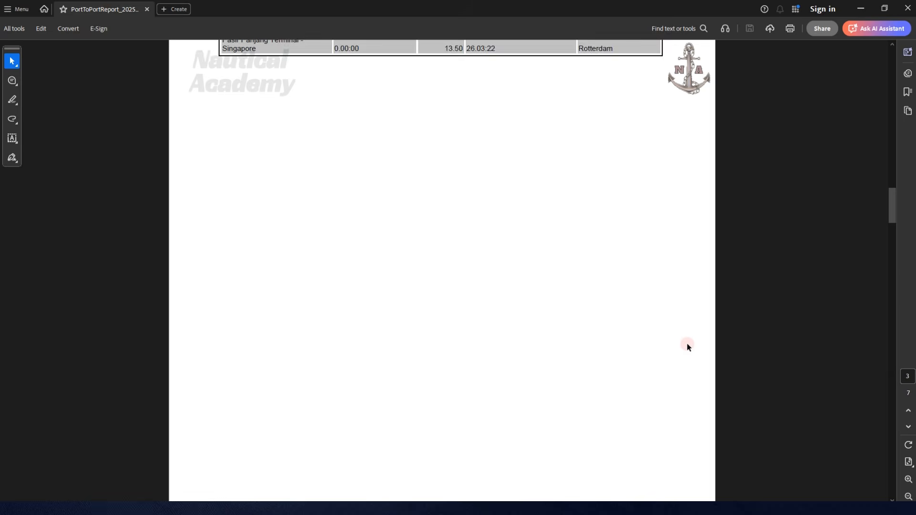
{"action": "scroll", "coordinate": [687, 349], "scroll_direction": "down", "scroll_amount": 3}
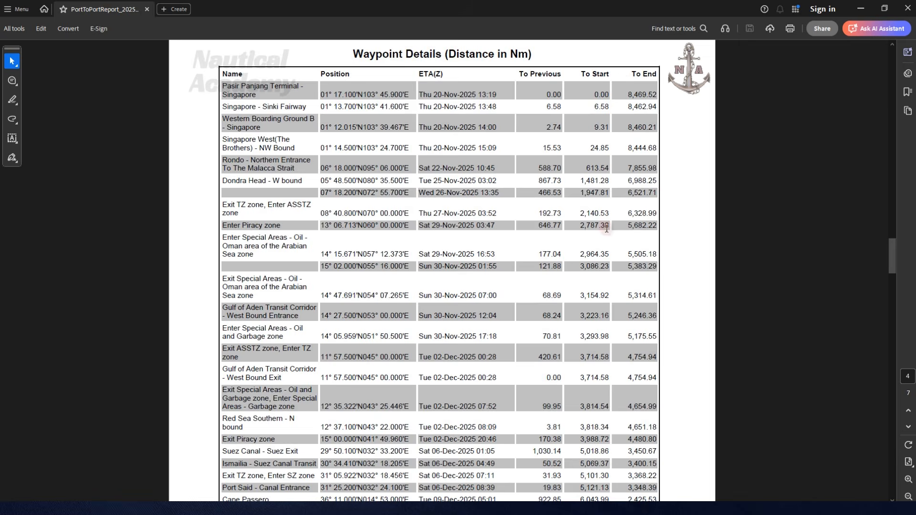
{"action": "scroll", "coordinate": [610, 267], "scroll_direction": "down", "scroll_amount": 3}
{"action": "scroll", "coordinate": [613, 310], "scroll_direction": "down", "scroll_amount": 15}
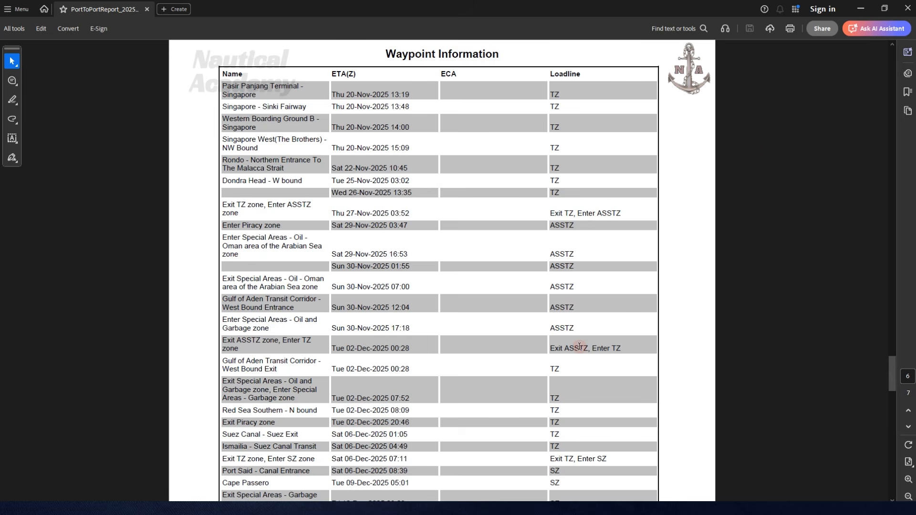
{"action": "left_click", "coordinate": [861, 9]}
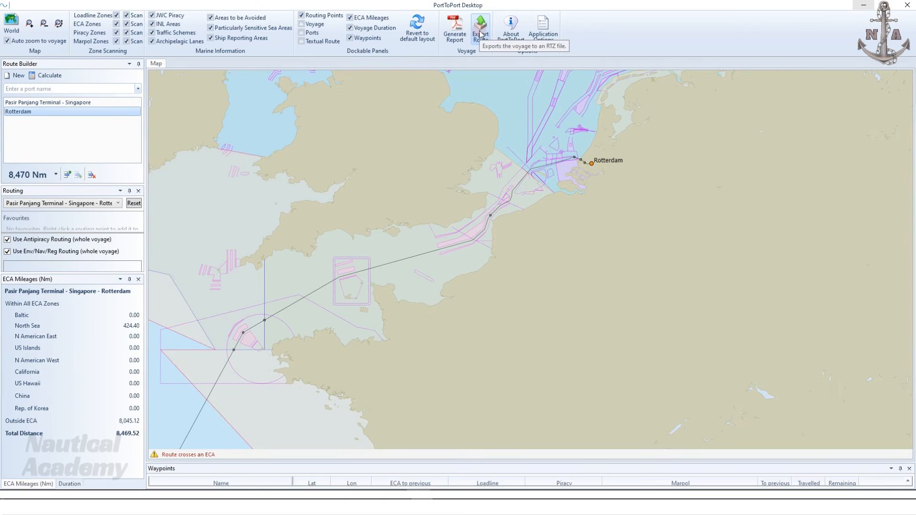
{"action": "left_click", "coordinate": [863, 5]}
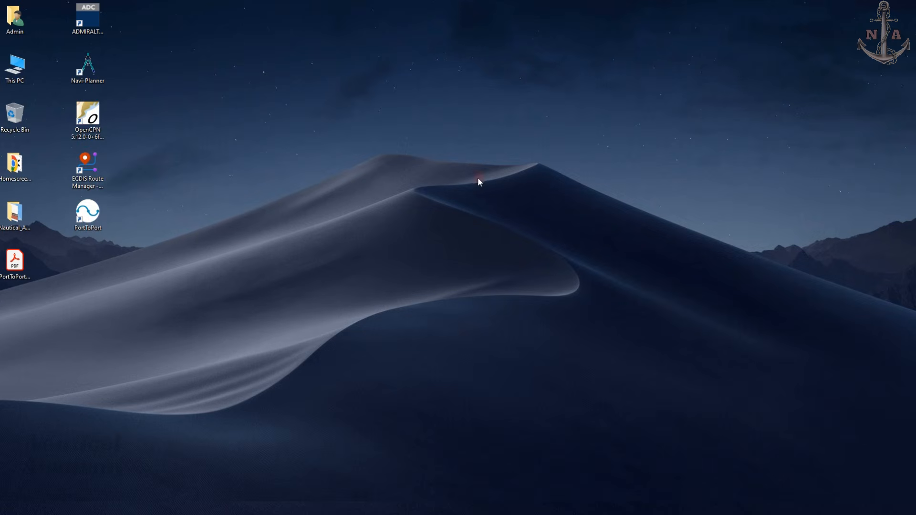
{"action": "left_click", "coordinate": [87, 167]}
{"action": "right_click", "coordinate": [87, 167]}
{"action": "left_click", "coordinate": [114, 177]}
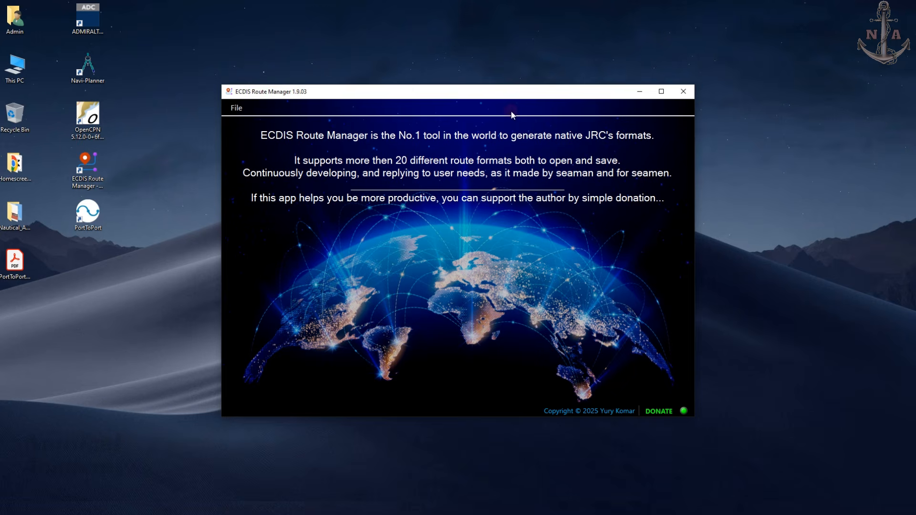
{"action": "left_click", "coordinate": [683, 93]}
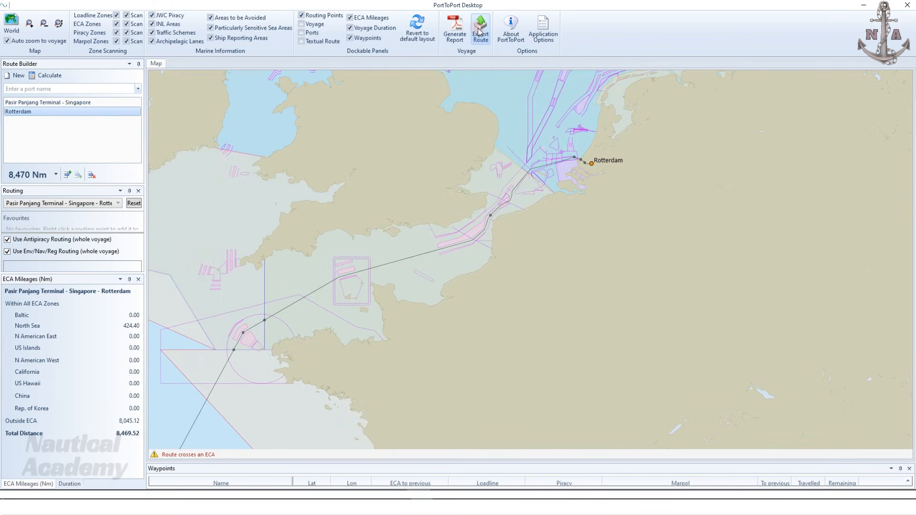
Step: Export the voyage to the Desktop as an RTZ file named Singapore-Rotterdam and locate the saved file there
{"action": "left_click", "coordinate": [481, 33]}
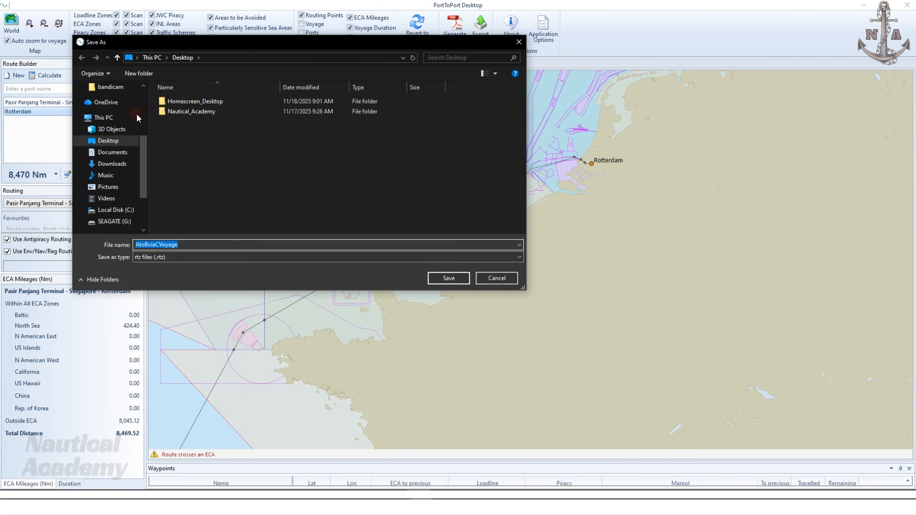
{"action": "left_click", "coordinate": [115, 143]}
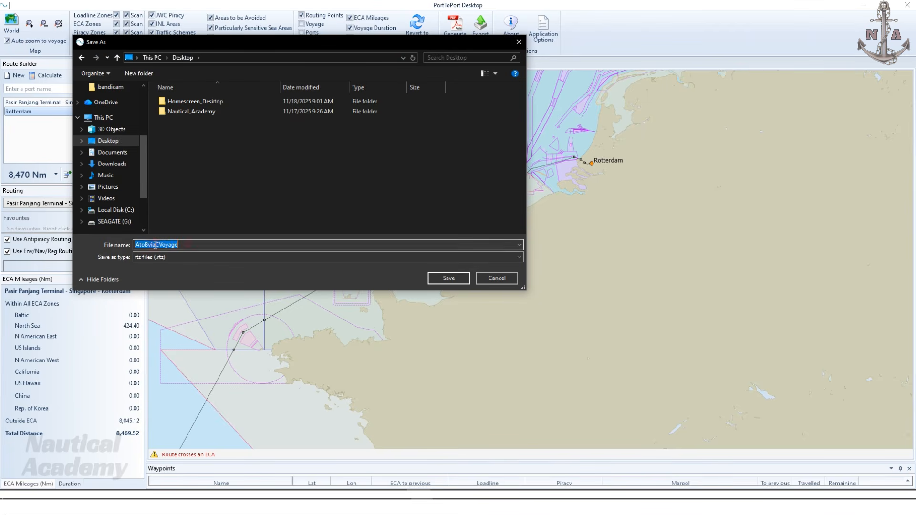
{"action": "type", "text": "Singapore-Rotterdam"}
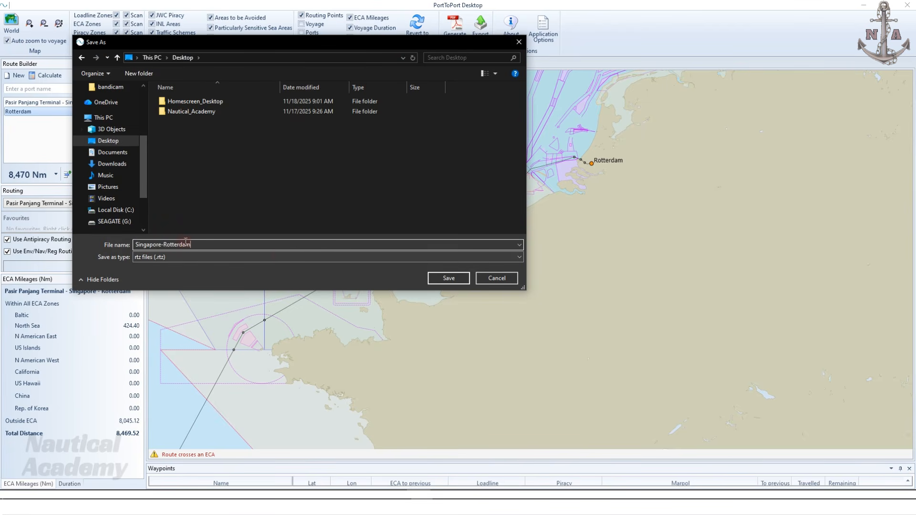
{"action": "left_click", "coordinate": [449, 280]}
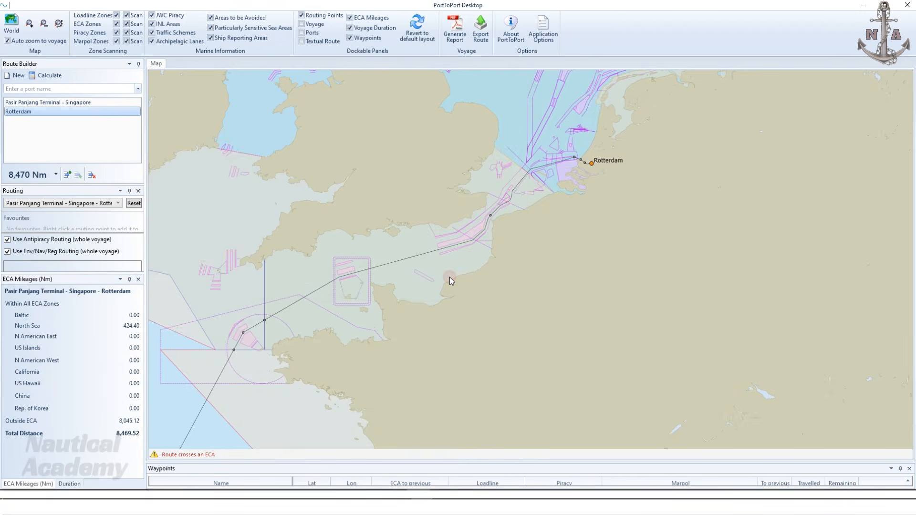
{"action": "left_click", "coordinate": [863, 6]}
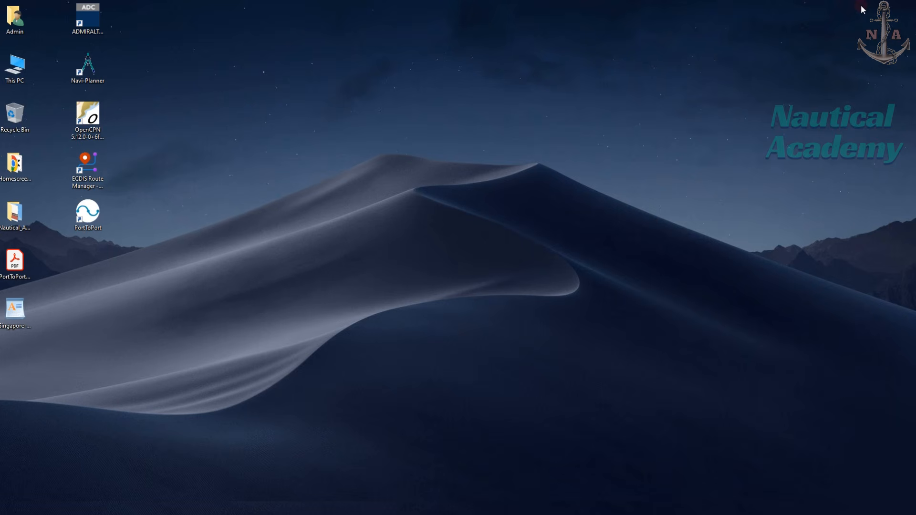
{"action": "left_click", "coordinate": [19, 302]}
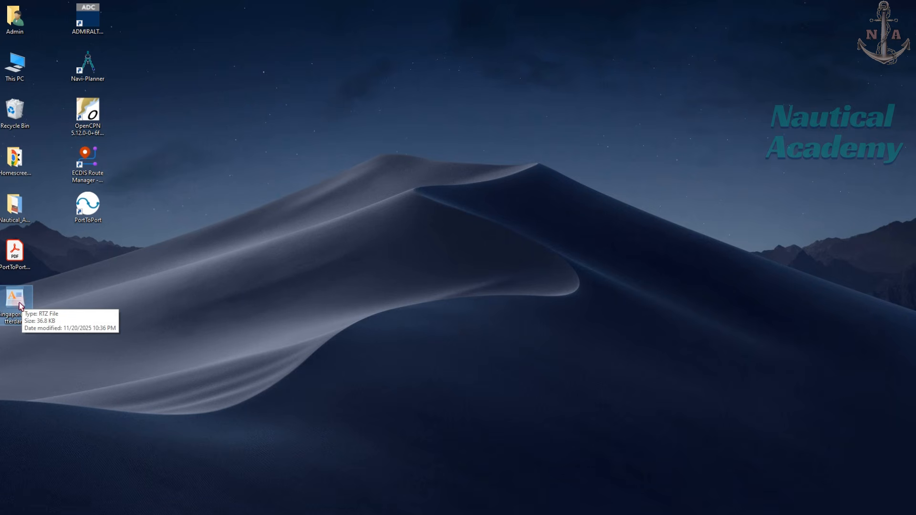
Step: Launch ECDIS Route Manager from the desktop and maximize its window
{"action": "left_click", "coordinate": [104, 167]}
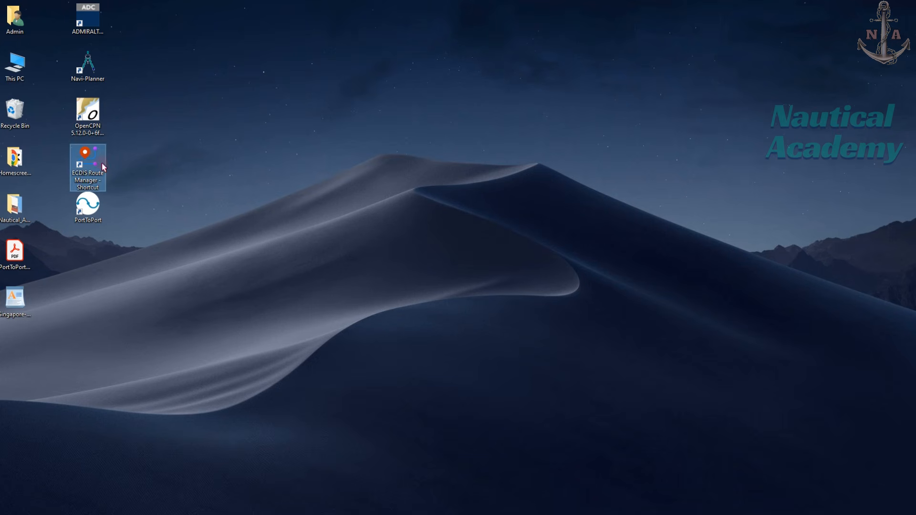
{"action": "right_click", "coordinate": [102, 164]}
{"action": "left_click", "coordinate": [133, 172]}
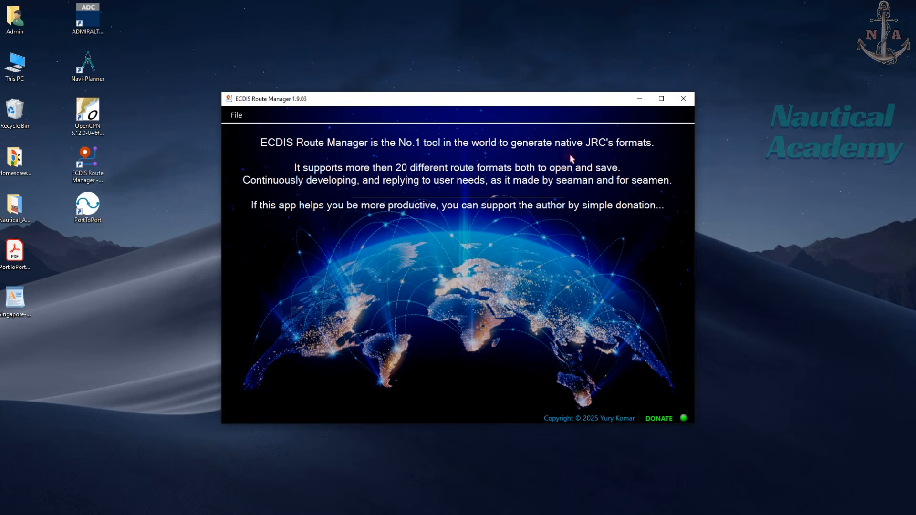
{"action": "left_click", "coordinate": [662, 99]}
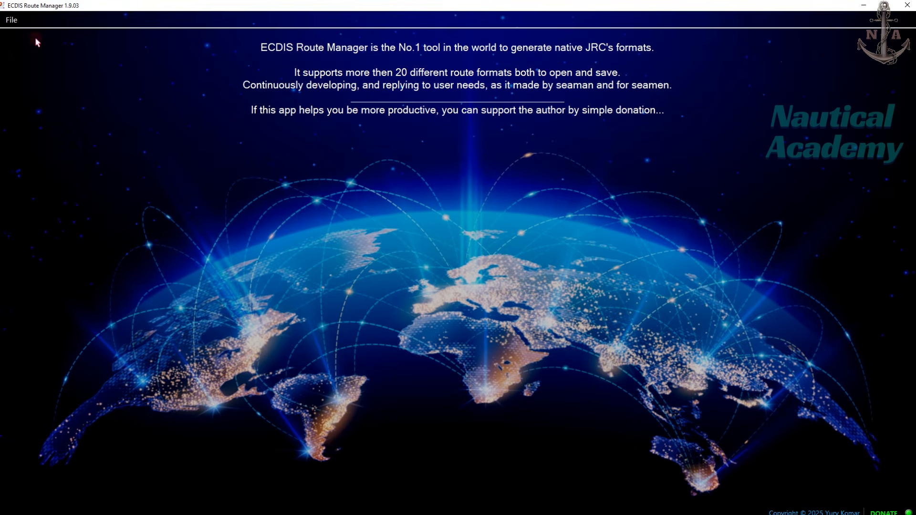
Step: Open the Singapore-Rotterdam RTZ route file from the Desktop
{"action": "left_click", "coordinate": [18, 21]}
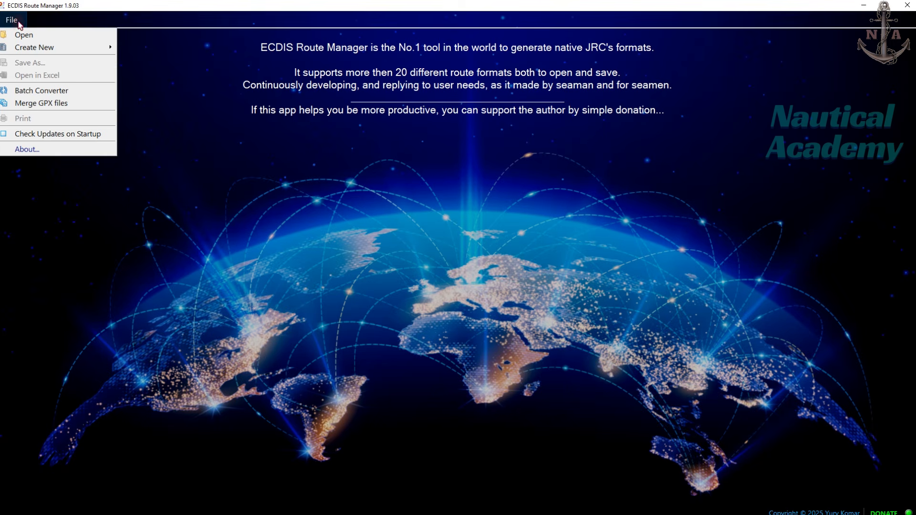
{"action": "left_click", "coordinate": [38, 36]}
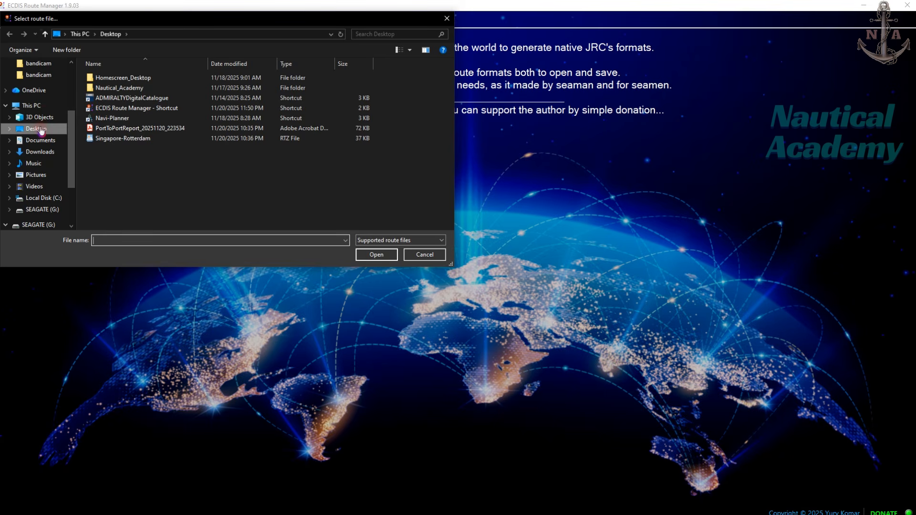
{"action": "left_click", "coordinate": [38, 130]}
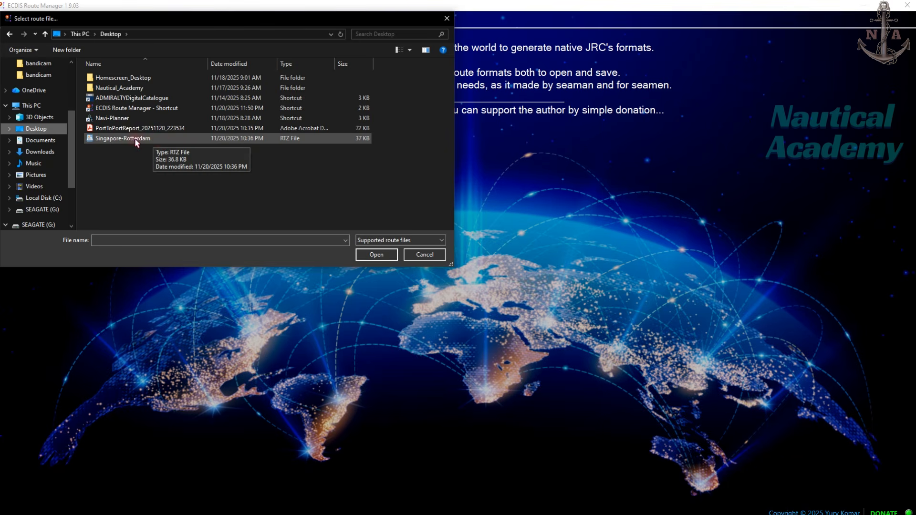
{"action": "left_click", "coordinate": [153, 138]}
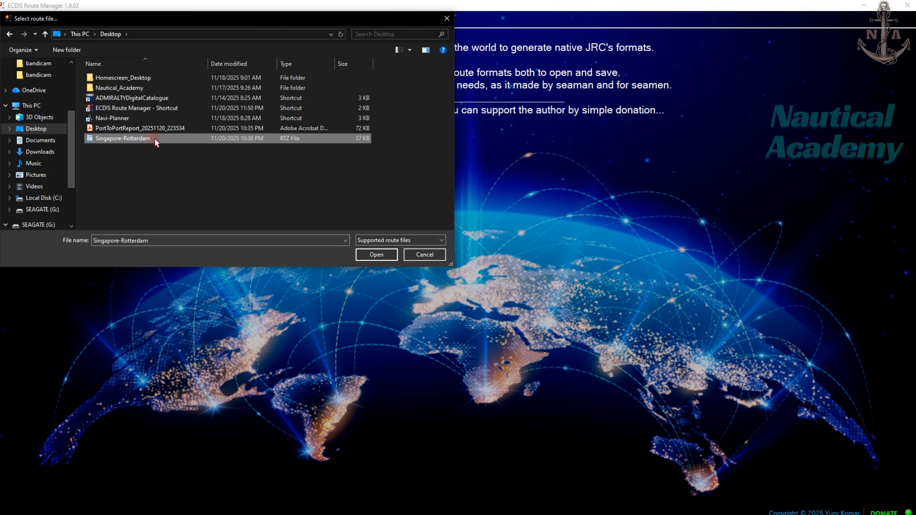
{"action": "left_click", "coordinate": [376, 255]}
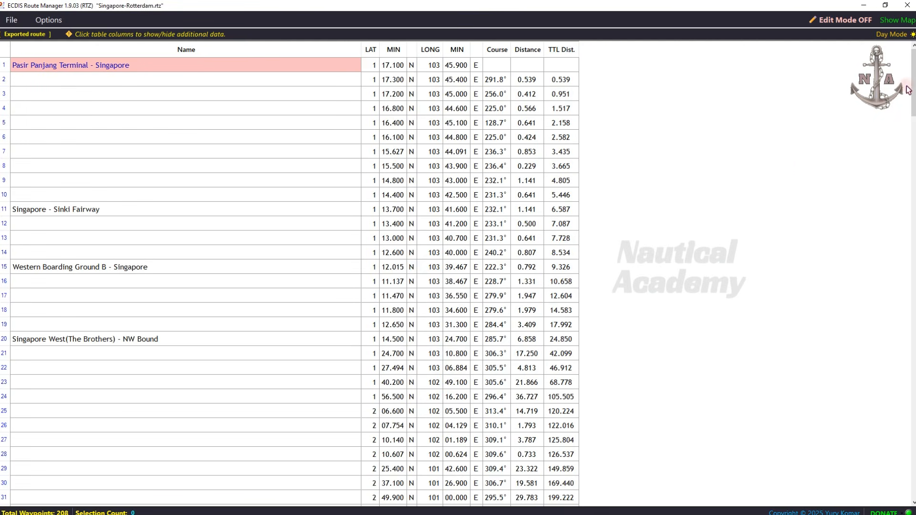
Step: Look through the imported route's waypoint table down to its later entries and return to the start
{"action": "left_click_drag", "start_coordinate": [913, 88], "coordinate": [912, 382]}
{"action": "left_click_drag", "start_coordinate": [912, 436], "coordinate": [907, 75]}
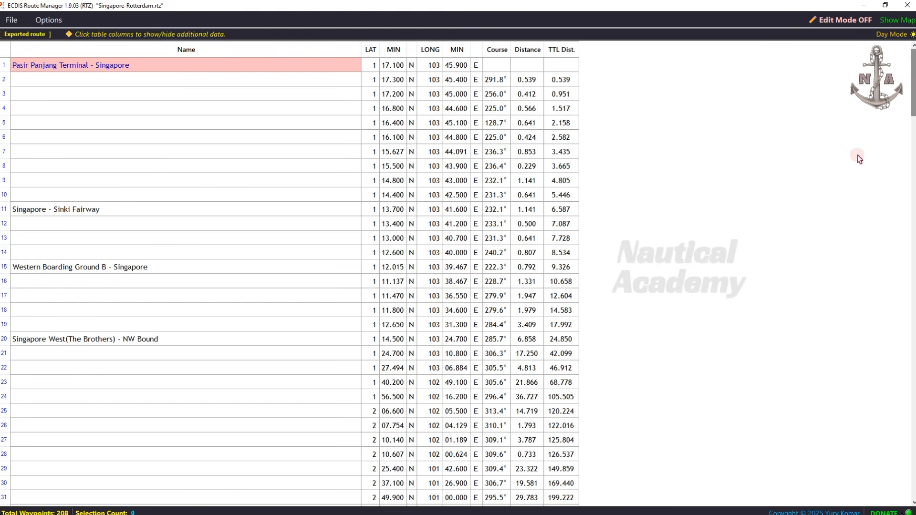
Step: Shrink the route window to reach the desktop, launch OpenCPN, and minimize it once its chart is loaded
{"action": "left_click", "coordinate": [885, 6]}
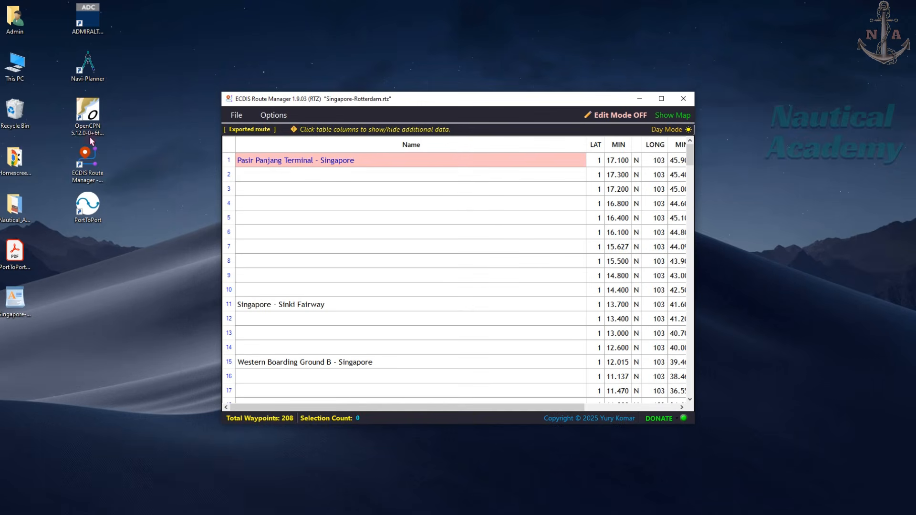
{"action": "right_click", "coordinate": [93, 116]}
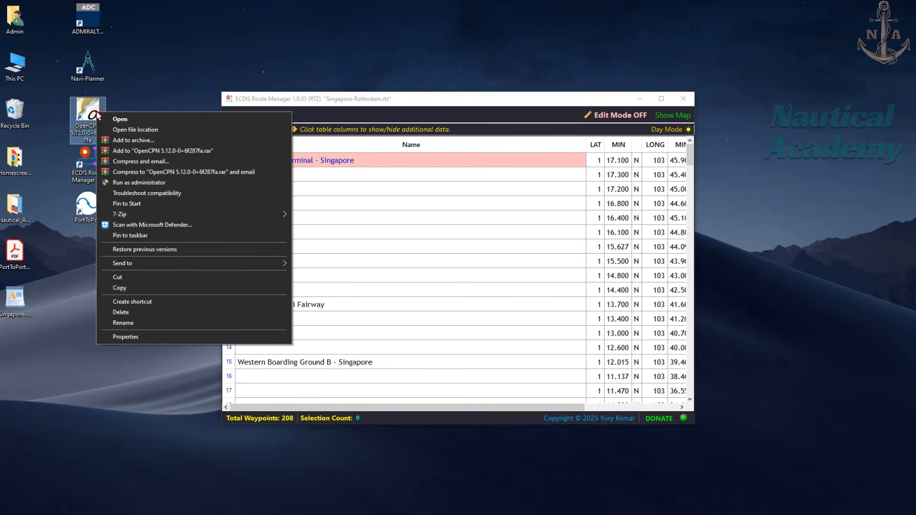
{"action": "left_click", "coordinate": [113, 119]}
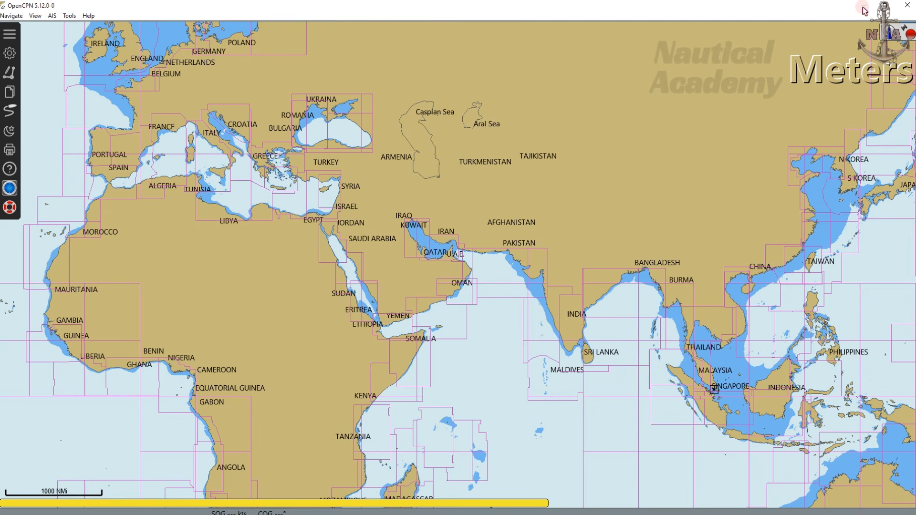
{"action": "left_click", "coordinate": [865, 7]}
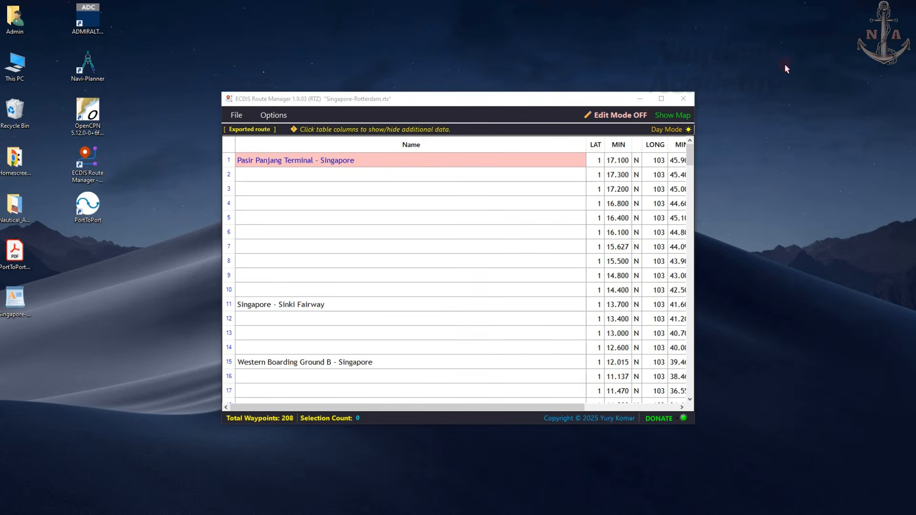
Step: Maximize ECDIS Route Manager and start saving the route as a new file with the Desktop as destination folder
{"action": "left_click", "coordinate": [661, 99]}
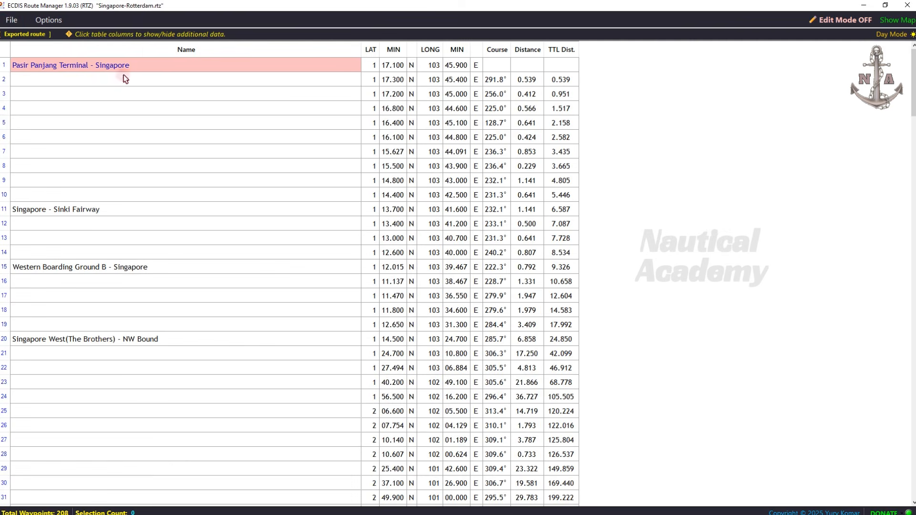
{"action": "left_click", "coordinate": [11, 22]}
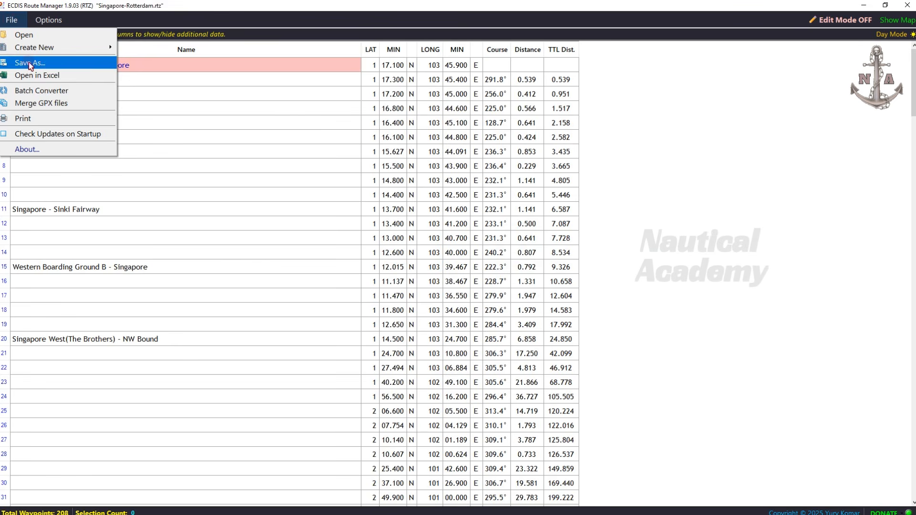
{"action": "left_click", "coordinate": [46, 64]}
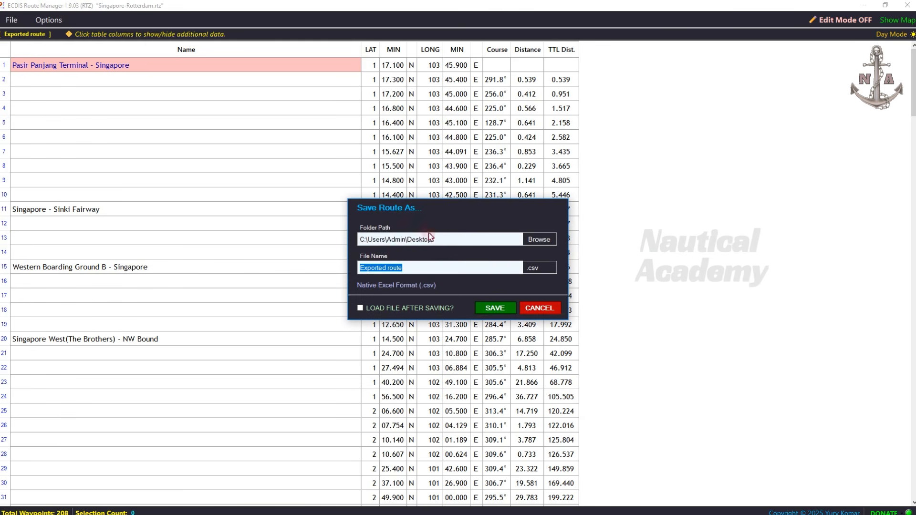
{"action": "left_click", "coordinate": [539, 240]}
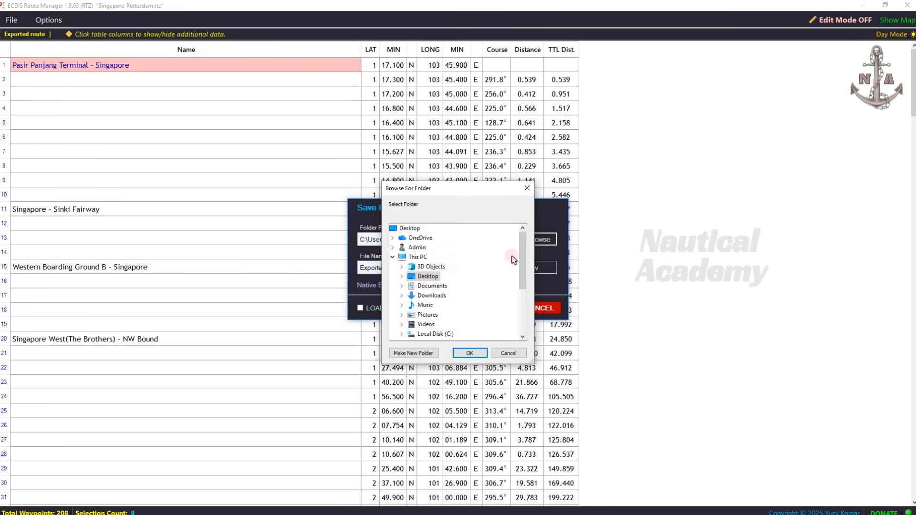
{"action": "double_click", "coordinate": [428, 279]}
{"action": "left_click", "coordinate": [467, 355]}
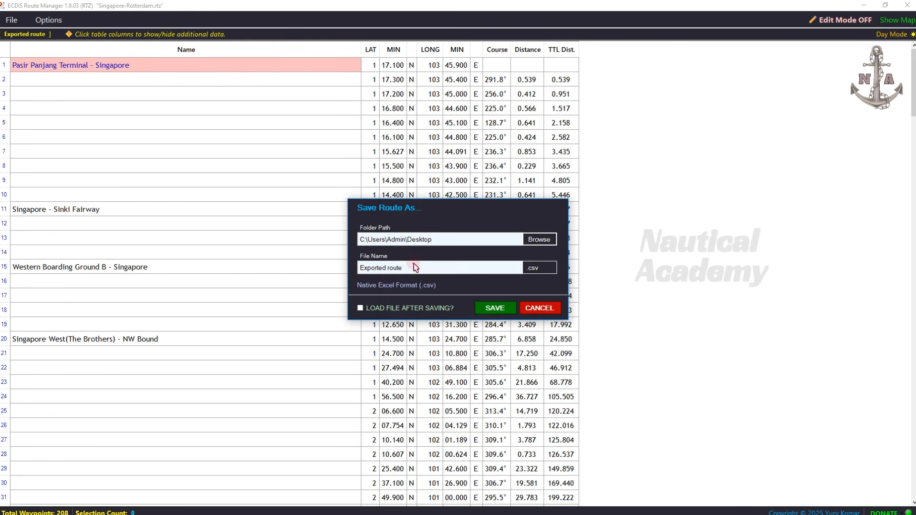
Step: Save the route as Singapore-Rotterdam in Furuno GP-170 (.gpx) format and locate the saved file on the Desktop
{"action": "left_click", "coordinate": [395, 267]}
{"action": "left_click", "coordinate": [327, 259]}
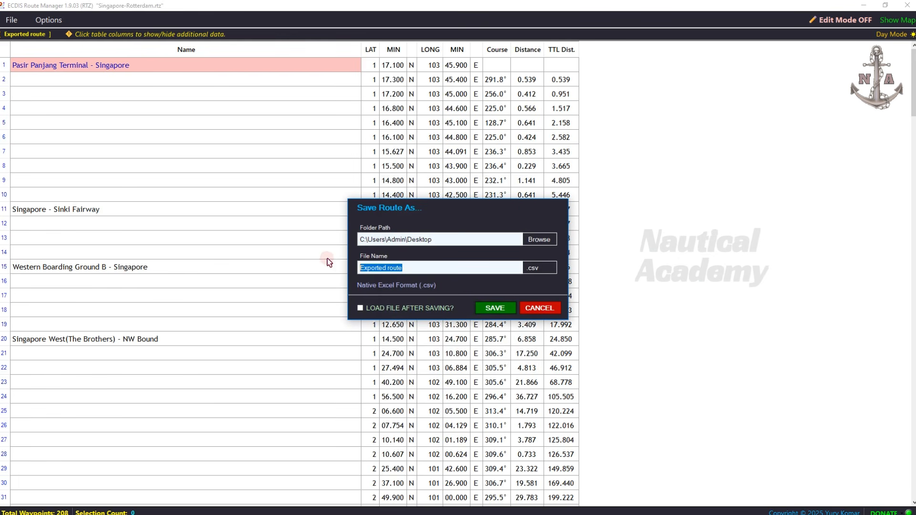
{"action": "type", "text": "Singapore-Rotterdam"}
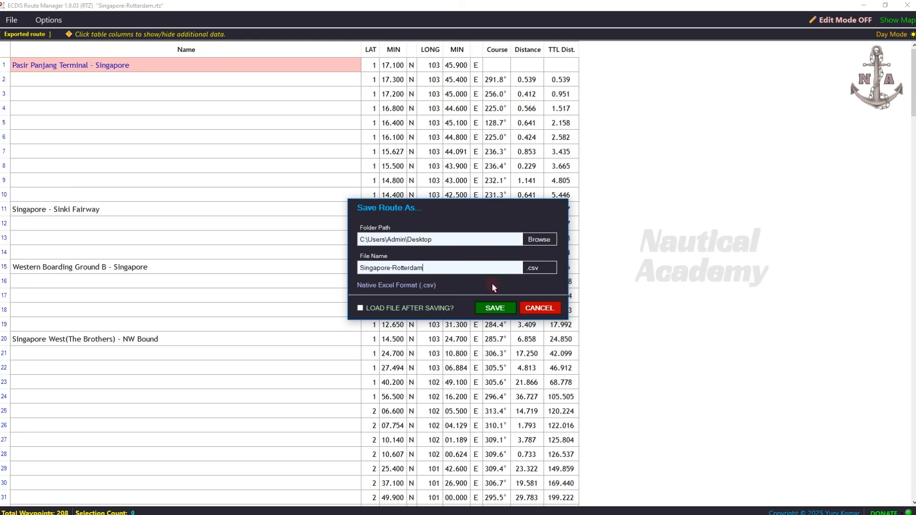
{"action": "left_click", "coordinate": [542, 272]}
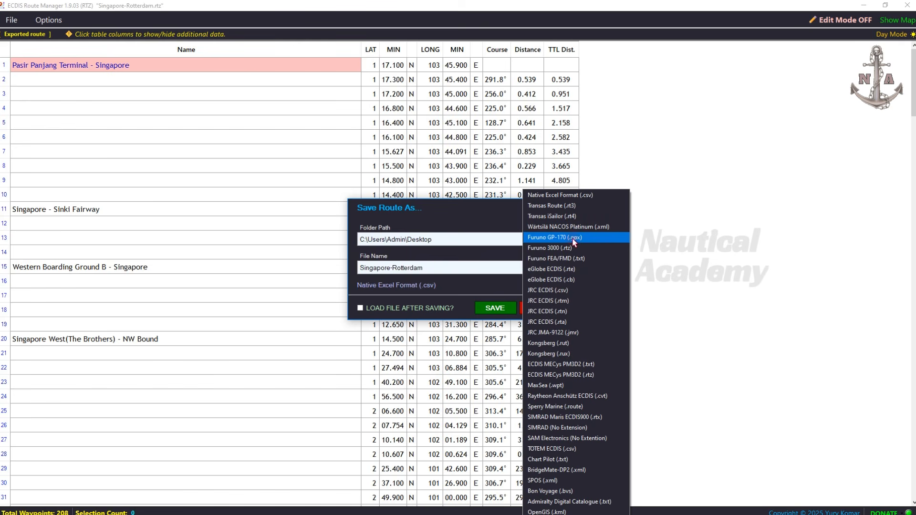
{"action": "left_click", "coordinate": [554, 238]}
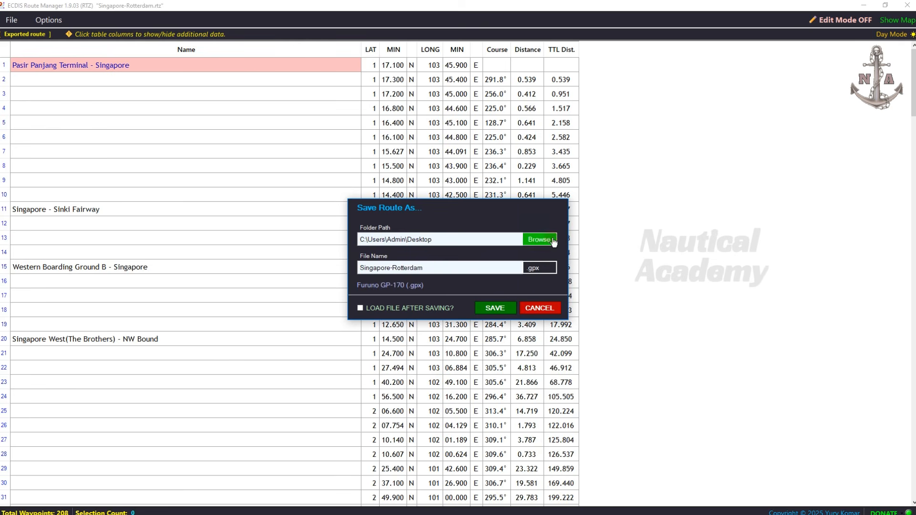
{"action": "left_click", "coordinate": [495, 309]}
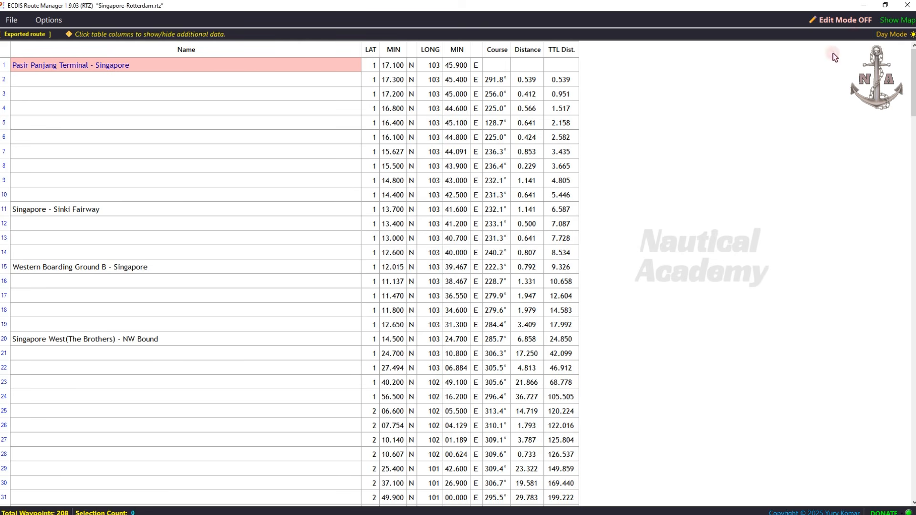
{"action": "left_click", "coordinate": [866, 7]}
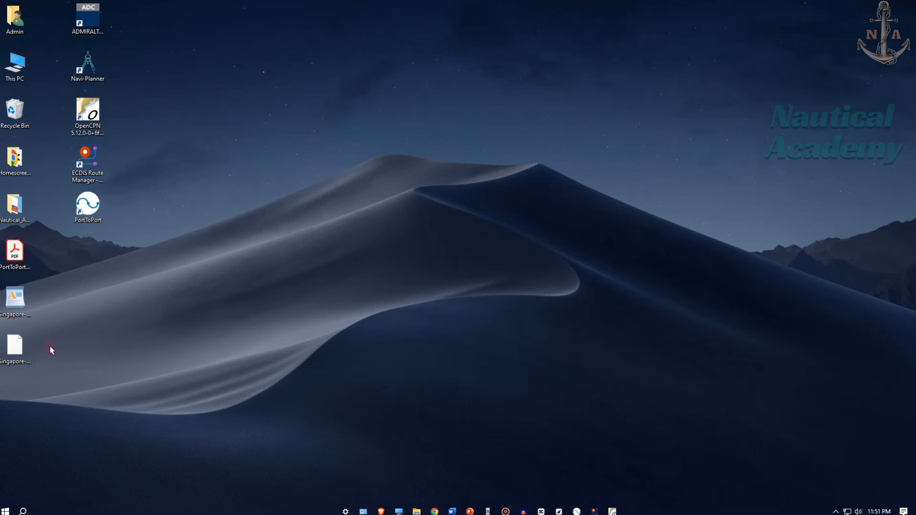
{"action": "left_click", "coordinate": [14, 347]}
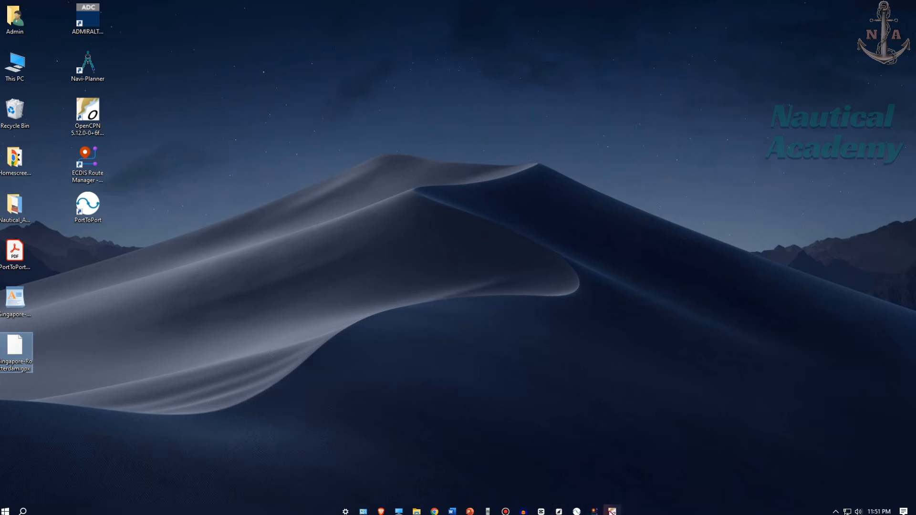
Step: Switch to OpenCPN and import Singapore-Rotterdam.gpx from the Desktop through the Route & Mark Manager, then close the manager
{"action": "left_click", "coordinate": [612, 512]}
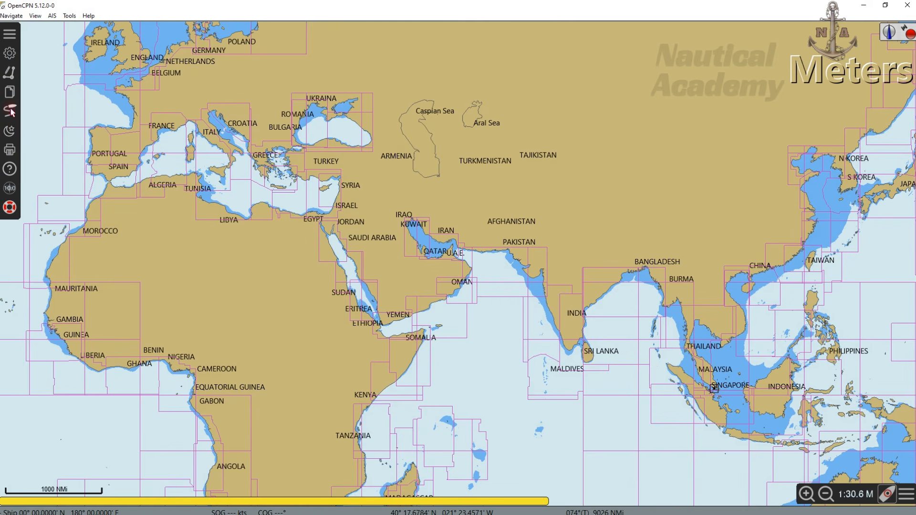
{"action": "left_click", "coordinate": [10, 92]}
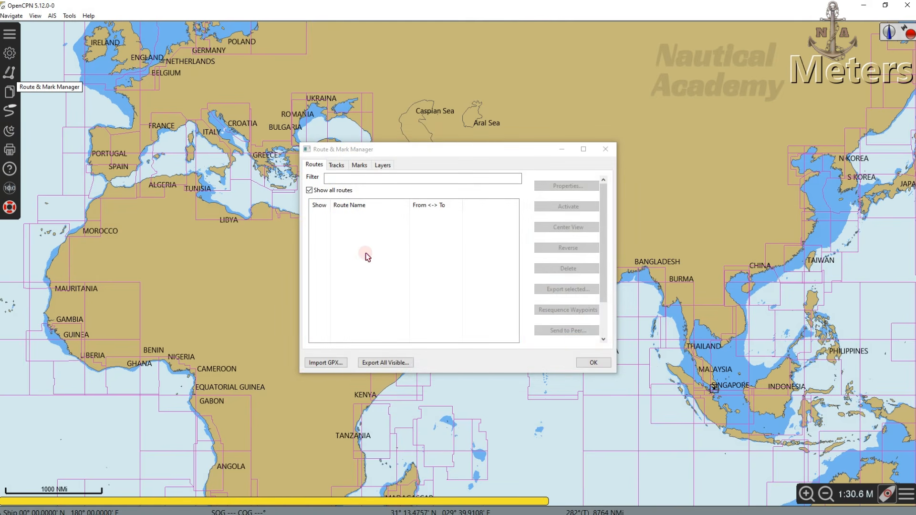
{"action": "left_click", "coordinate": [334, 363]}
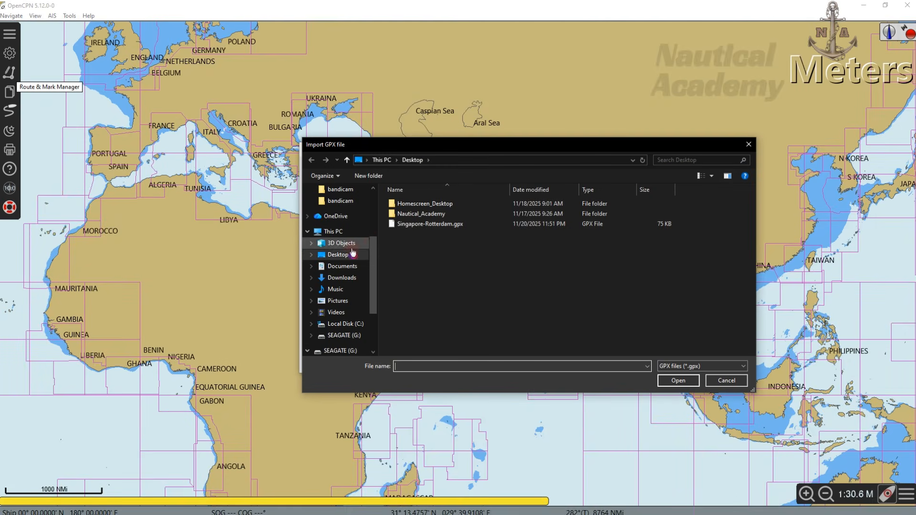
{"action": "left_click", "coordinate": [443, 227]}
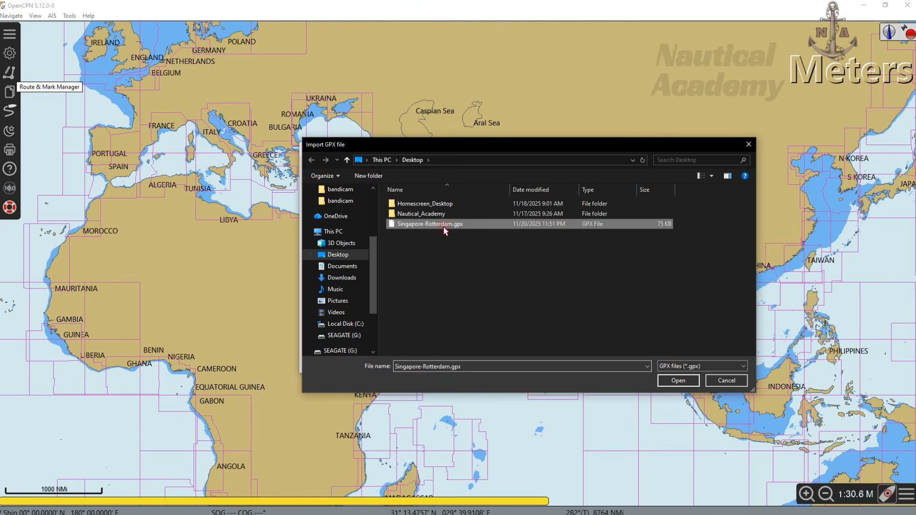
{"action": "left_click", "coordinate": [678, 382]}
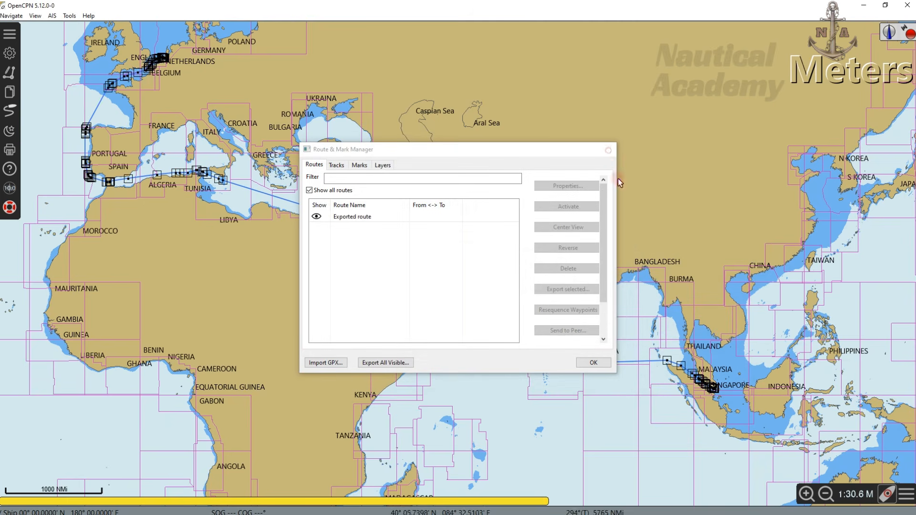
{"action": "left_click", "coordinate": [605, 149]}
Step: Examine the imported route's start on the detailed chart around Singapore and the Singapore Strait
{"action": "scroll", "coordinate": [698, 380], "scroll_direction": "up", "scroll_amount": 2}
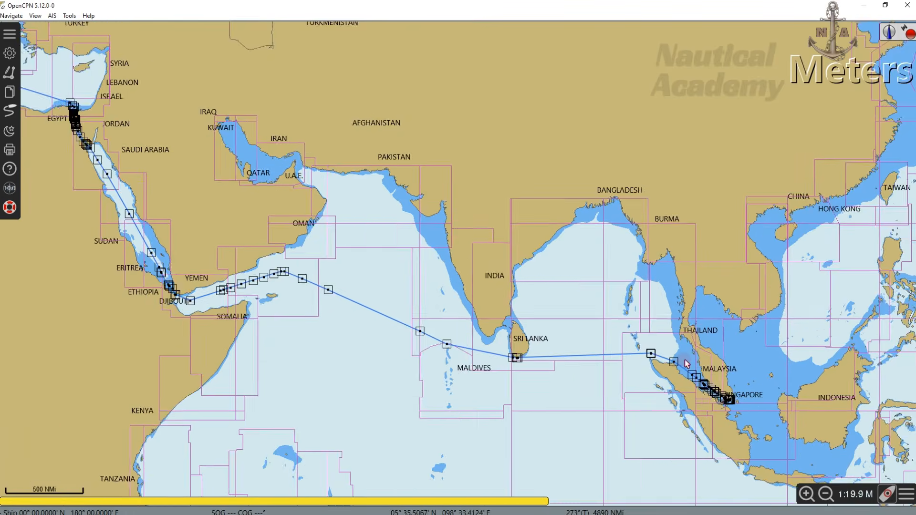
{"action": "left_click_drag", "start_coordinate": [697, 380], "coordinate": [348, 187]}
{"action": "scroll", "coordinate": [345, 208], "scroll_direction": "up", "scroll_amount": 1}
{"action": "scroll", "coordinate": [364, 211], "scroll_direction": "up", "scroll_amount": 5}
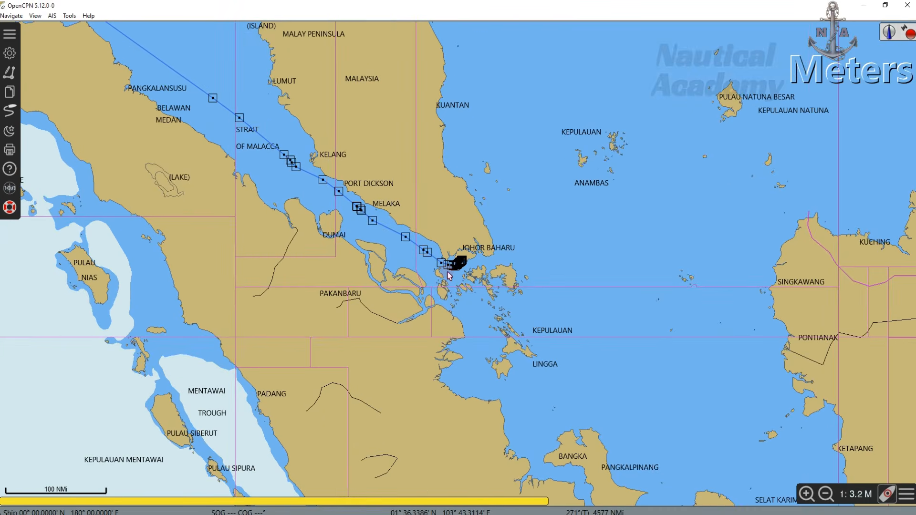
{"action": "scroll", "coordinate": [449, 275], "scroll_direction": "up", "scroll_amount": 3}
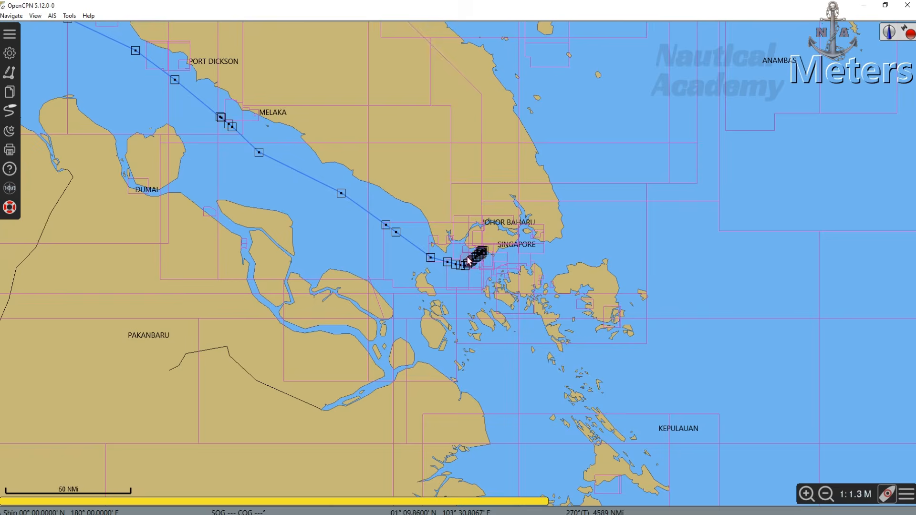
{"action": "scroll", "coordinate": [469, 260], "scroll_direction": "up", "scroll_amount": 4}
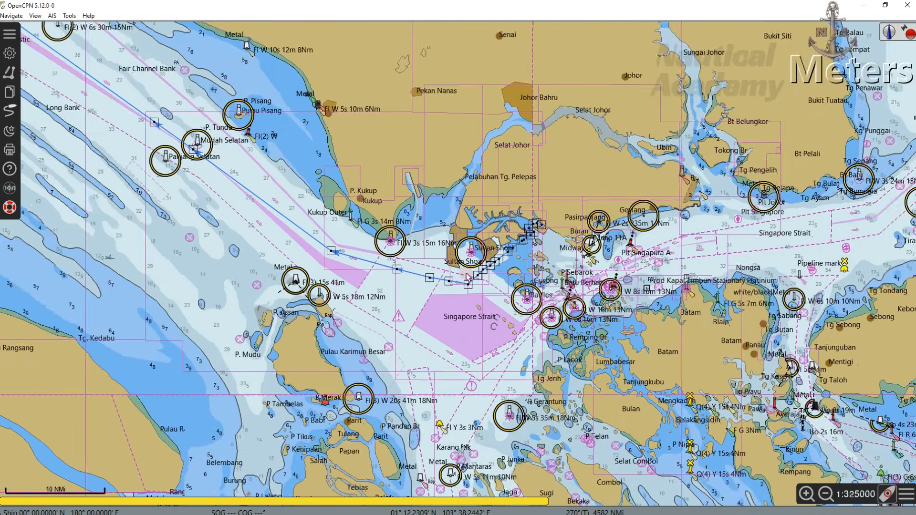
{"action": "scroll", "coordinate": [468, 278], "scroll_direction": "up", "scroll_amount": 2}
{"action": "left_click_drag", "start_coordinate": [408, 269], "coordinate": [532, 279]}
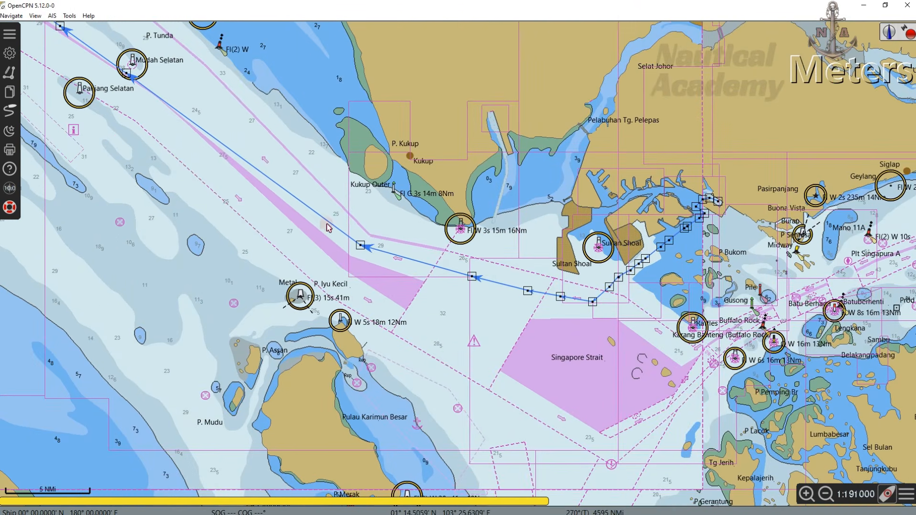
Step: Follow the route's legs northwest from Singapore through the Strait of Malacca, checking them against the charted traffic lanes
{"action": "left_click_drag", "start_coordinate": [282, 169], "coordinate": [536, 372]}
{"action": "left_click_drag", "start_coordinate": [220, 132], "coordinate": [542, 358]}
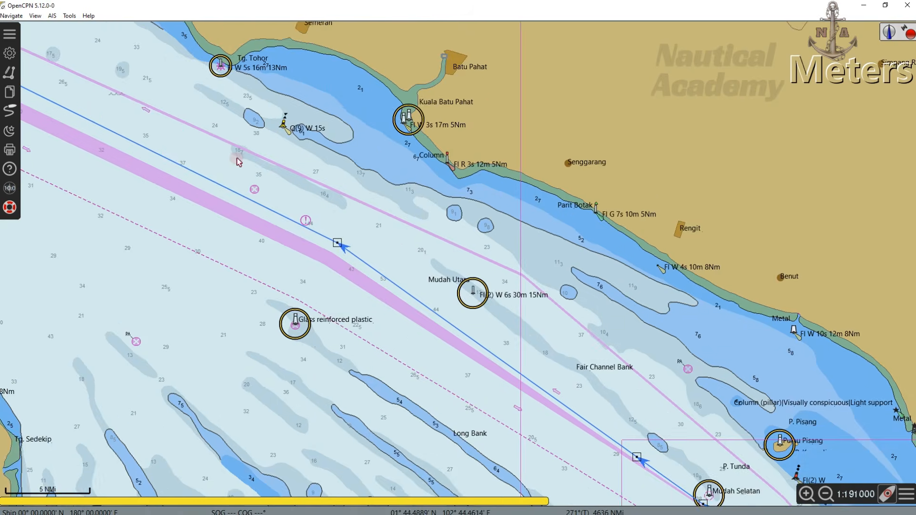
{"action": "left_click_drag", "start_coordinate": [239, 164], "coordinate": [529, 303]}
{"action": "left_click_drag", "start_coordinate": [444, 245], "coordinate": [467, 261]}
{"action": "scroll", "coordinate": [414, 195], "scroll_direction": "down", "scroll_amount": 4}
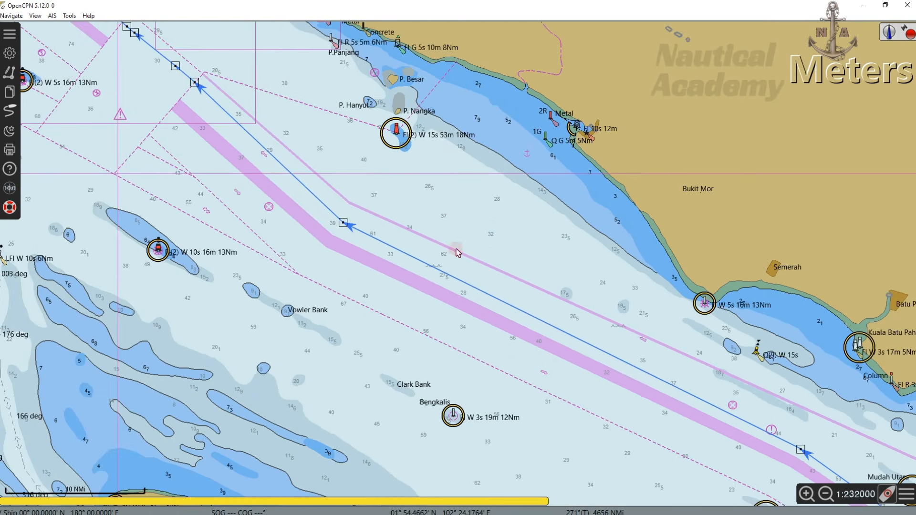
{"action": "scroll", "coordinate": [414, 195], "scroll_direction": "down", "scroll_amount": 3}
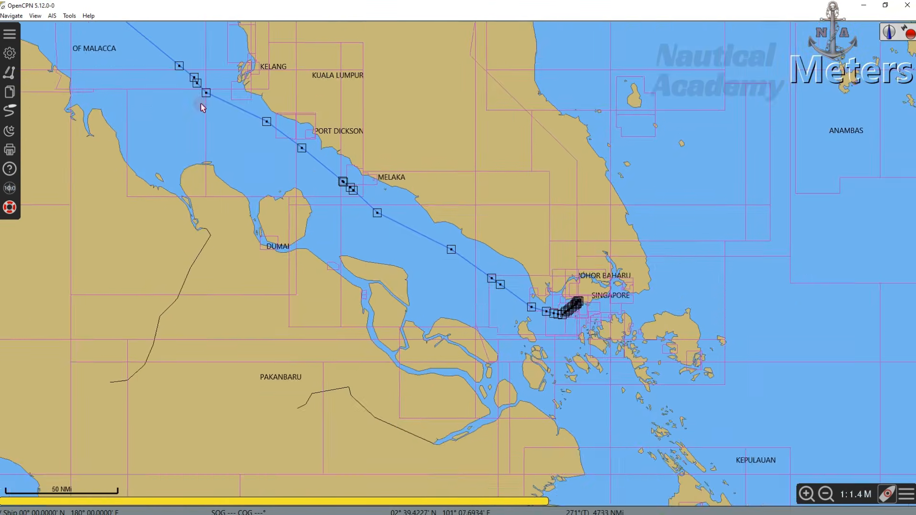
{"action": "left_click_drag", "start_coordinate": [143, 29], "coordinate": [350, 172]}
{"action": "scroll", "coordinate": [290, 169], "scroll_direction": "down", "scroll_amount": 2}
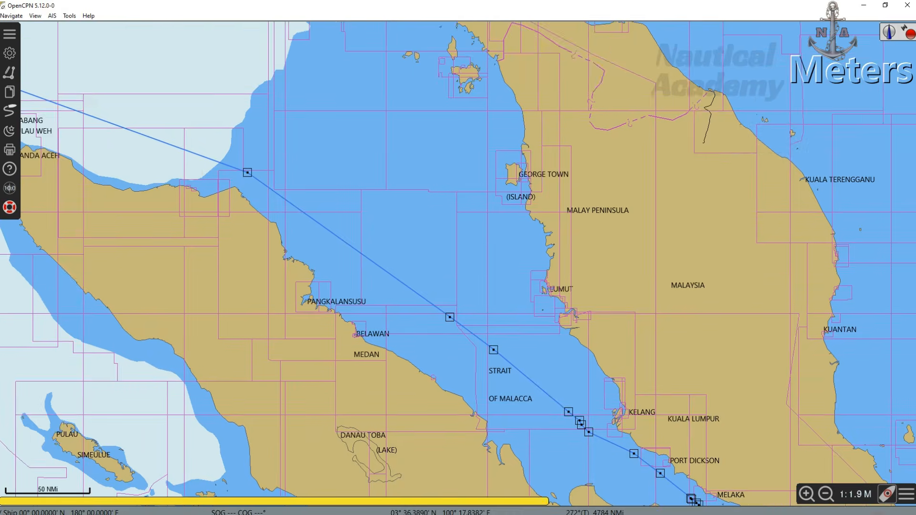
Step: Trace the route from the Strait of Malacca across the Indian Ocean and Red Sea to the Mediterranean and western Europe
{"action": "left_click_drag", "start_coordinate": [72, 48], "coordinate": [479, 268]}
{"action": "scroll", "coordinate": [407, 256], "scroll_direction": "down", "scroll_amount": 1}
{"action": "scroll", "coordinate": [245, 272], "scroll_direction": "down", "scroll_amount": 1}
{"action": "left_click_drag", "start_coordinate": [245, 272], "coordinate": [763, 276]}
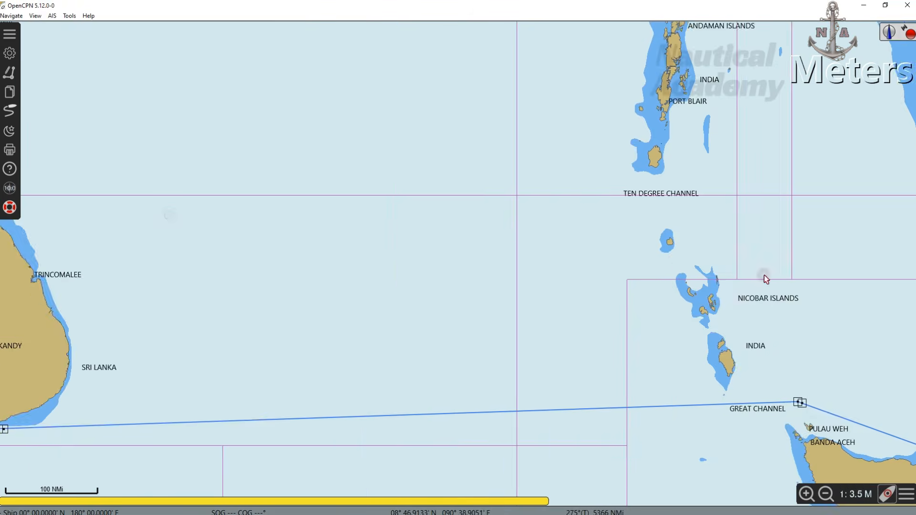
{"action": "left_click_drag", "start_coordinate": [188, 180], "coordinate": [373, 273]}
{"action": "scroll", "coordinate": [370, 270], "scroll_direction": "down", "scroll_amount": 4}
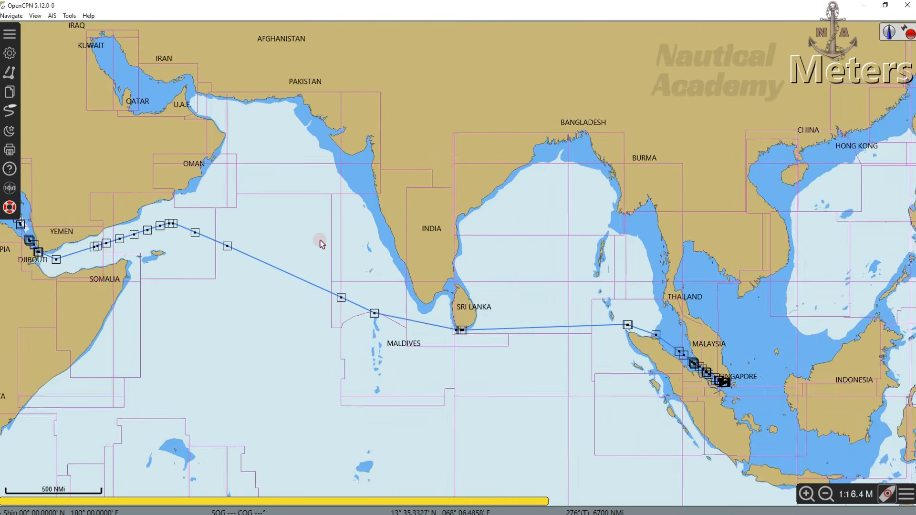
{"action": "scroll", "coordinate": [321, 243], "scroll_direction": "down", "scroll_amount": 1}
{"action": "left_click_drag", "start_coordinate": [159, 156], "coordinate": [417, 273]}
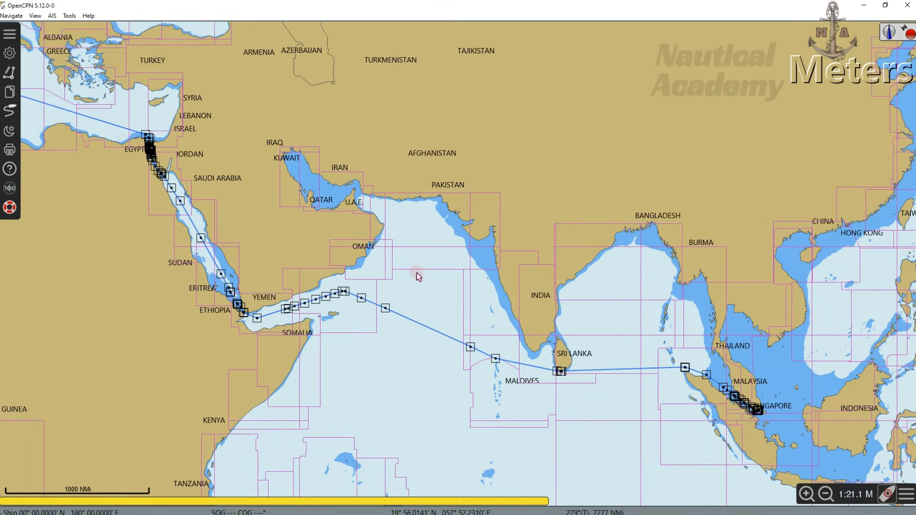
{"action": "left_click_drag", "start_coordinate": [309, 222], "coordinate": [754, 414]}
{"action": "scroll", "coordinate": [382, 232], "scroll_direction": "up", "scroll_amount": 2}
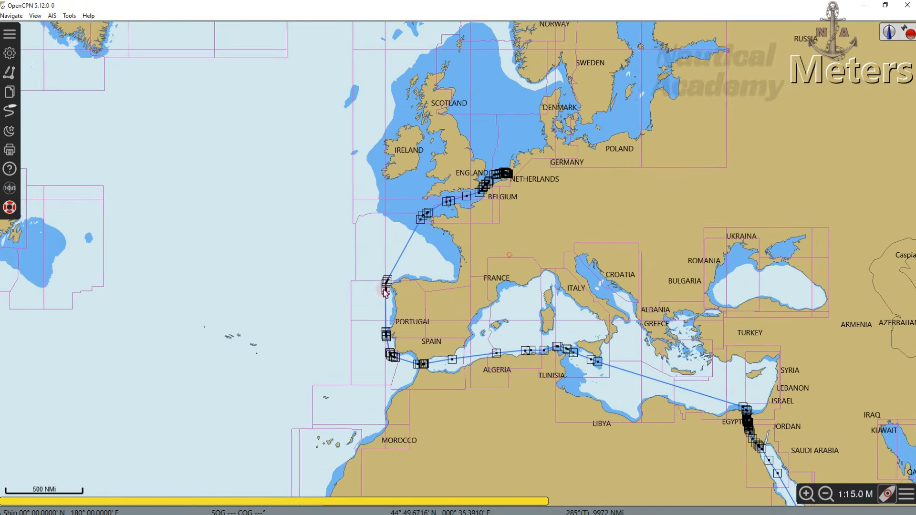
Step: Follow the route at closer chart scale through the English Channel and Dover Strait to the Dutch coast off Rotterdam
{"action": "scroll", "coordinate": [376, 233], "scroll_direction": "up", "scroll_amount": 4}
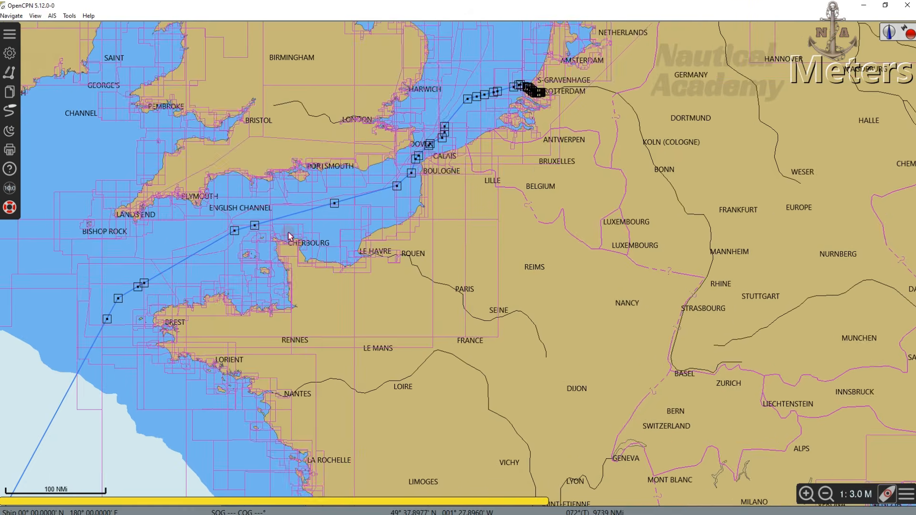
{"action": "scroll", "coordinate": [288, 233], "scroll_direction": "up", "scroll_amount": 2}
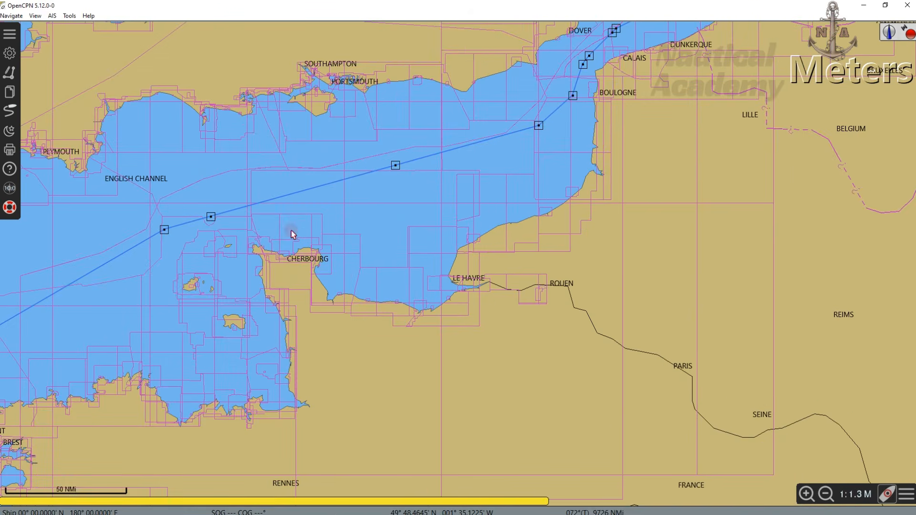
{"action": "scroll", "coordinate": [293, 234], "scroll_direction": "up", "scroll_amount": 1}
{"action": "scroll", "coordinate": [402, 158], "scroll_direction": "up", "scroll_amount": 1}
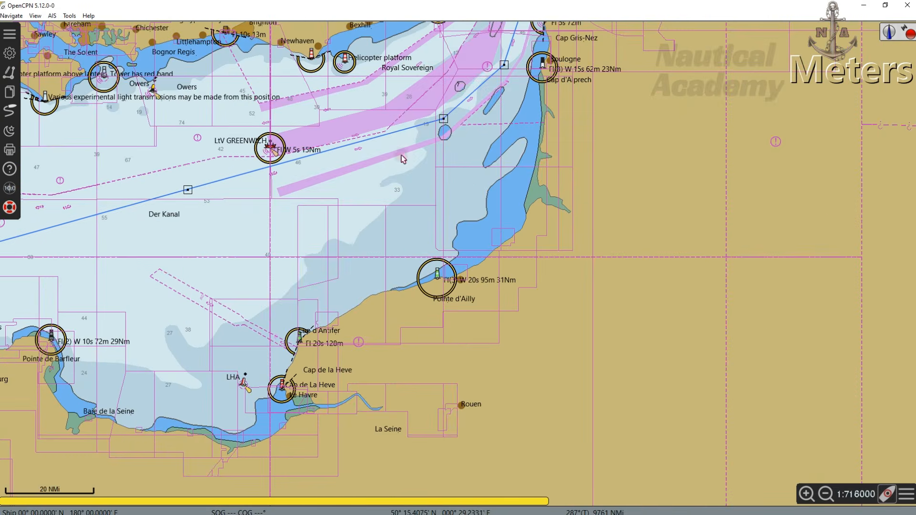
{"action": "key", "text": "Up"}
{"action": "key", "text": "Right"}
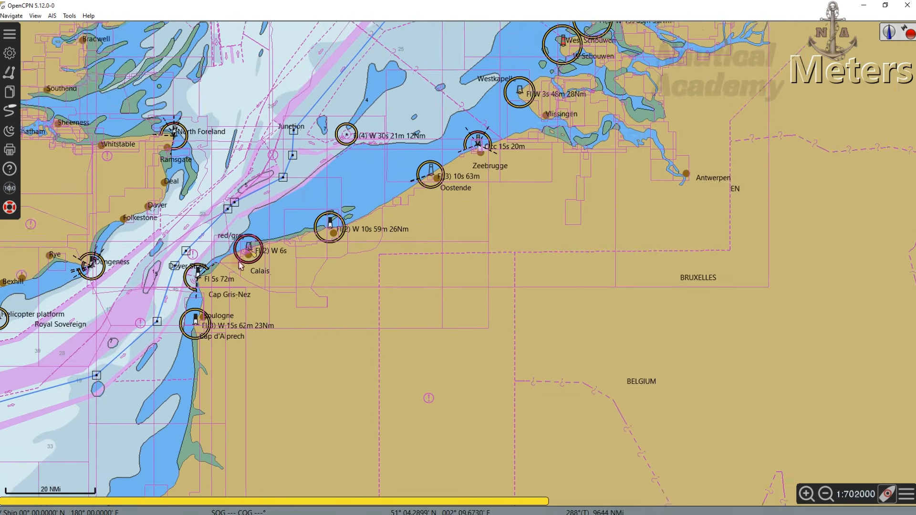
{"action": "key", "text": "Up"}
{"action": "key", "text": "Right"}
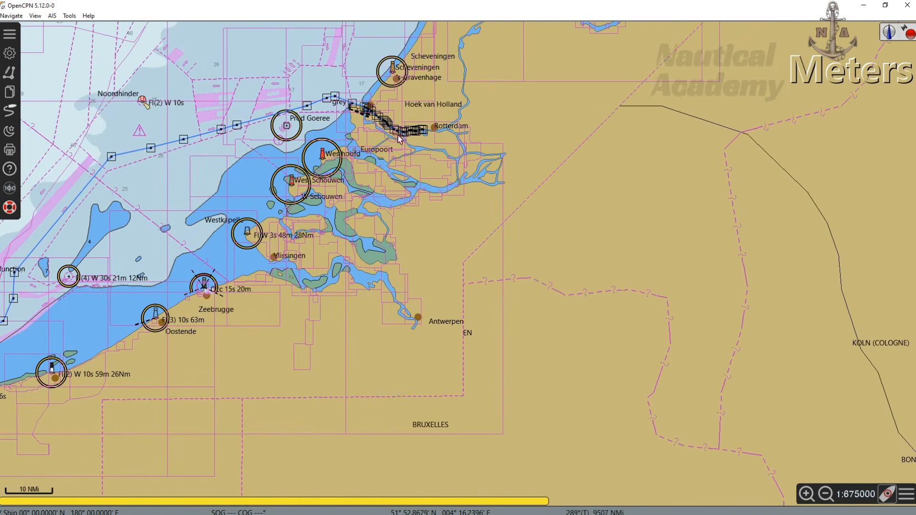
Step: Examine the route's final legs on the detailed harbour chart along the Nieuwe Waterweg past Botlek towards Rotterdam
{"action": "scroll", "coordinate": [402, 137], "scroll_direction": "up", "scroll_amount": 1}
{"action": "scroll", "coordinate": [402, 137], "scroll_direction": "up", "scroll_amount": 5}
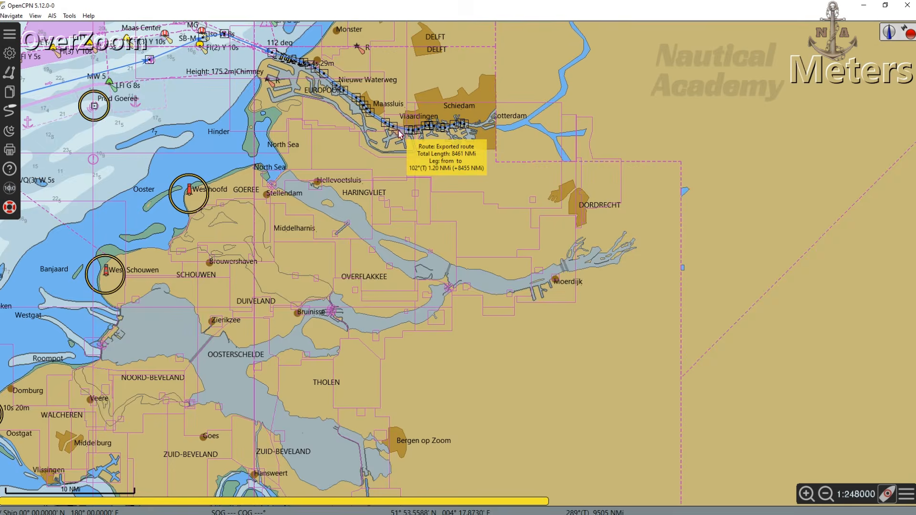
{"action": "scroll", "coordinate": [400, 135], "scroll_direction": "up", "scroll_amount": 3}
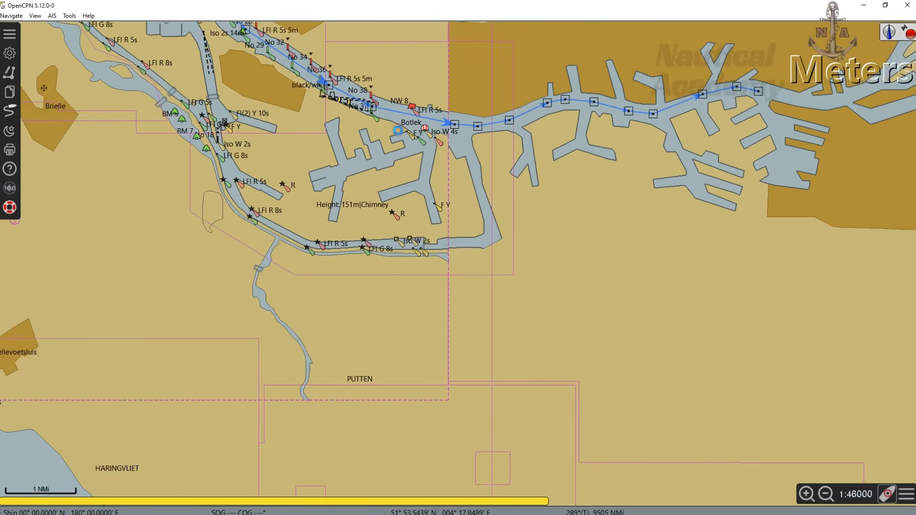
{"action": "scroll", "coordinate": [400, 134], "scroll_direction": "up", "scroll_amount": 2}
{"action": "left_click_drag", "start_coordinate": [400, 134], "coordinate": [327, 229]}
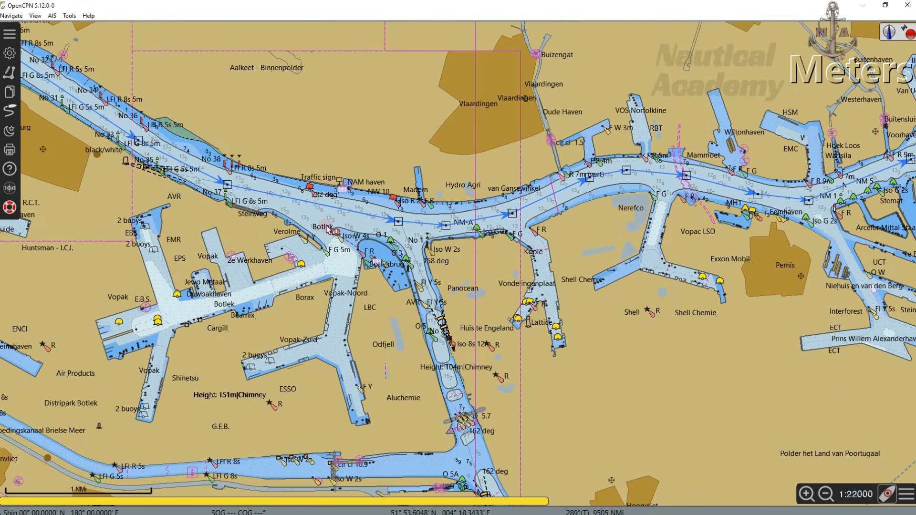